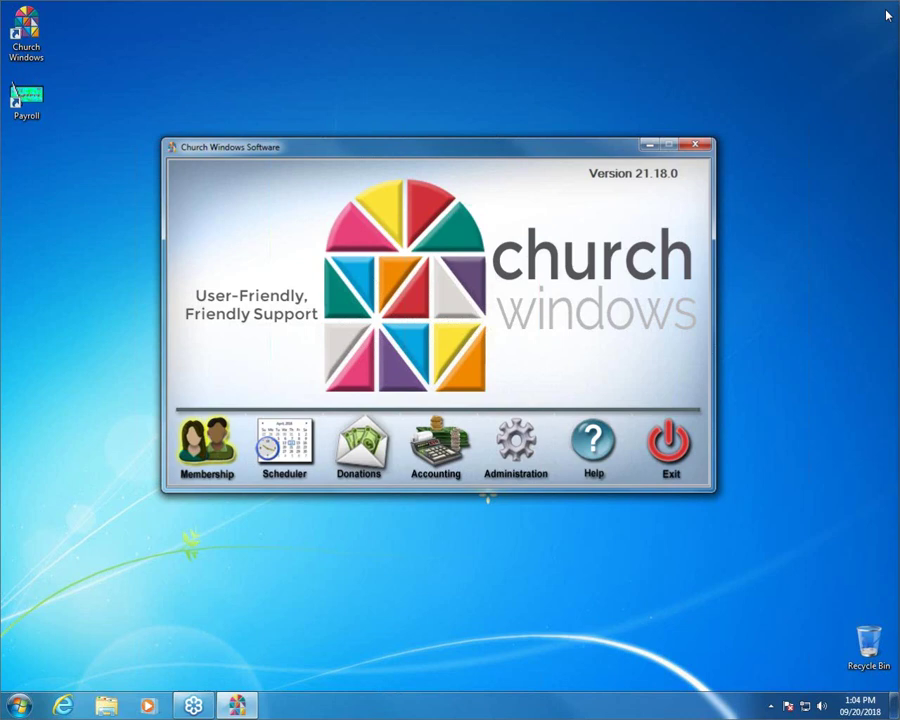
Open the Membership module's people records and move on to the next family's record.
click(192, 452)
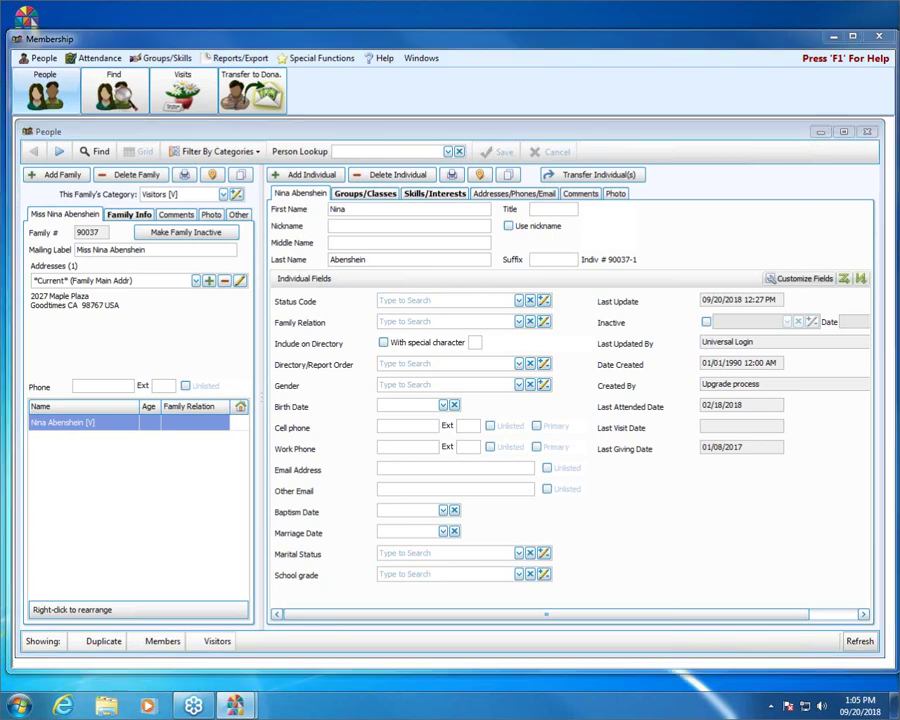
mouse_move(378, 330)
mouse_down()
mouse_move(366, 316)
mouse_move(241, 342)
mouse_move(394, 341)
mouse_up()
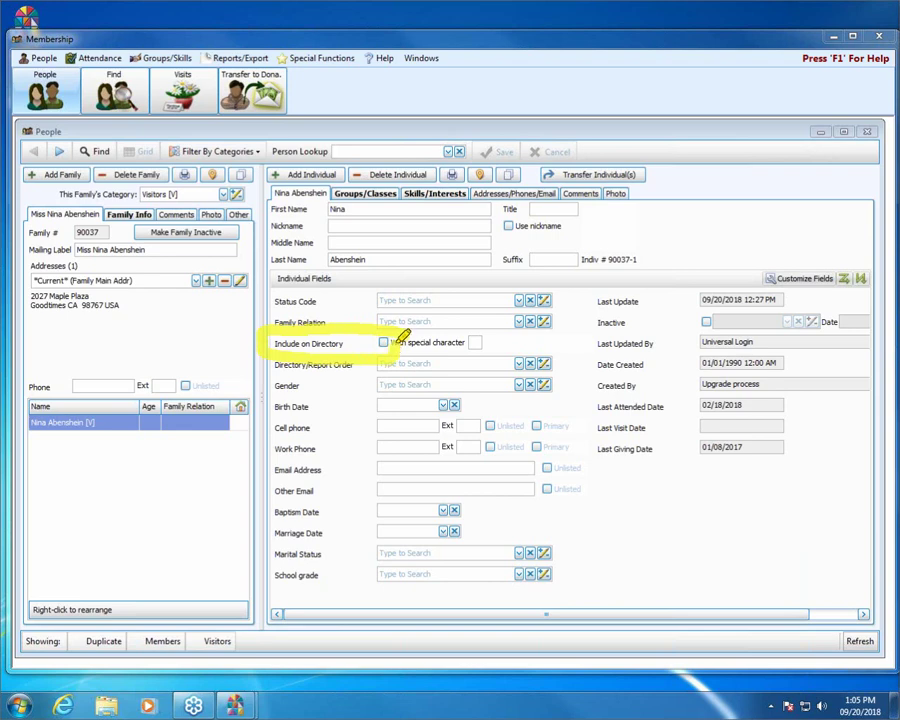
mouse_move(735, 318)
mouse_down()
mouse_move(606, 300)
mouse_move(609, 330)
mouse_move(692, 332)
mouse_move(722, 322)
mouse_up()
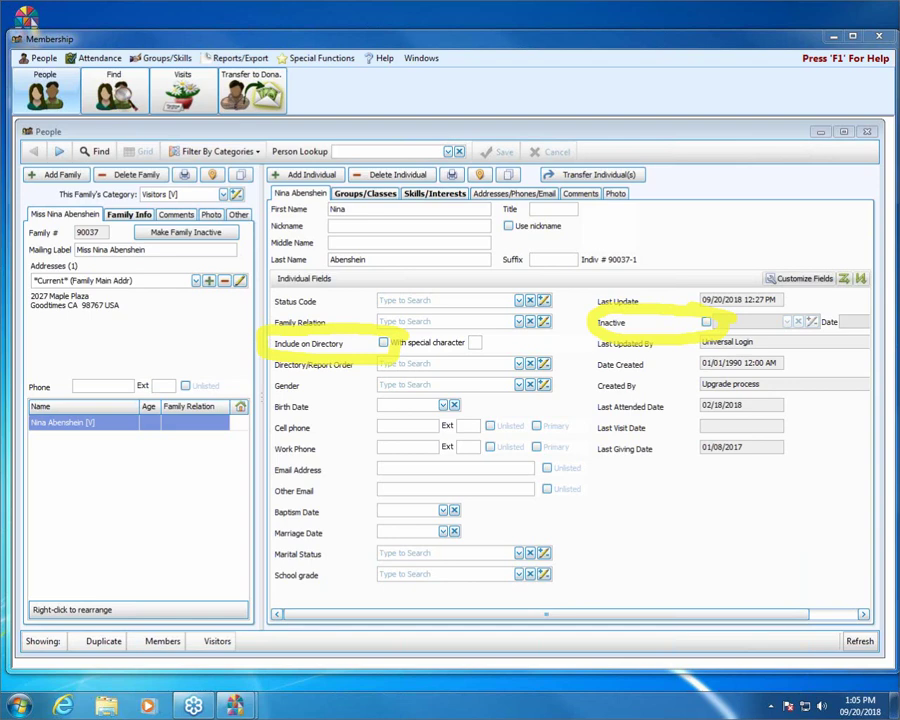
key(Escape)
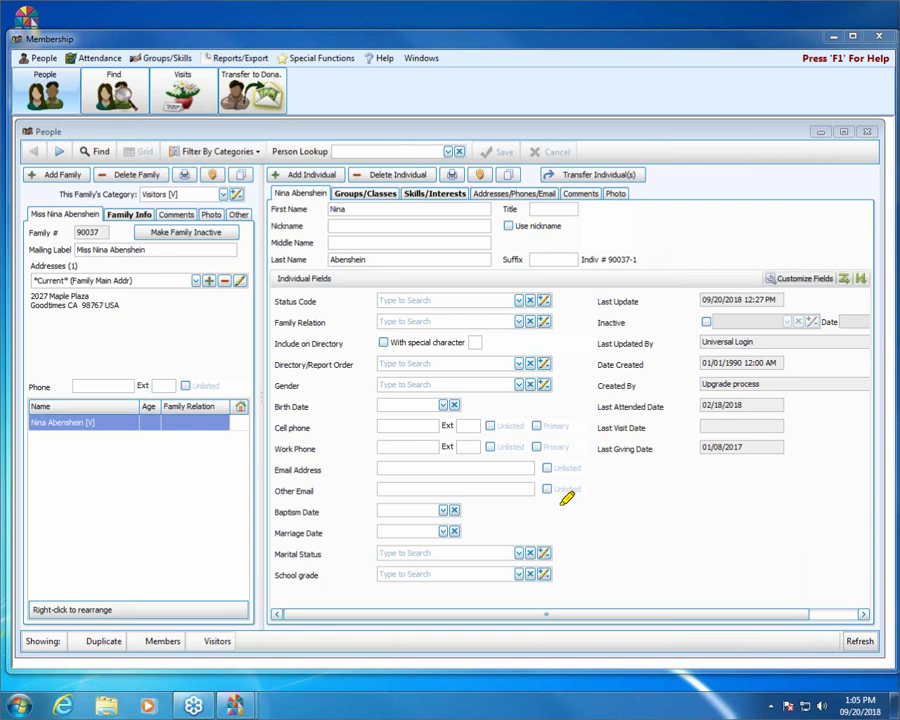
click(57, 152)
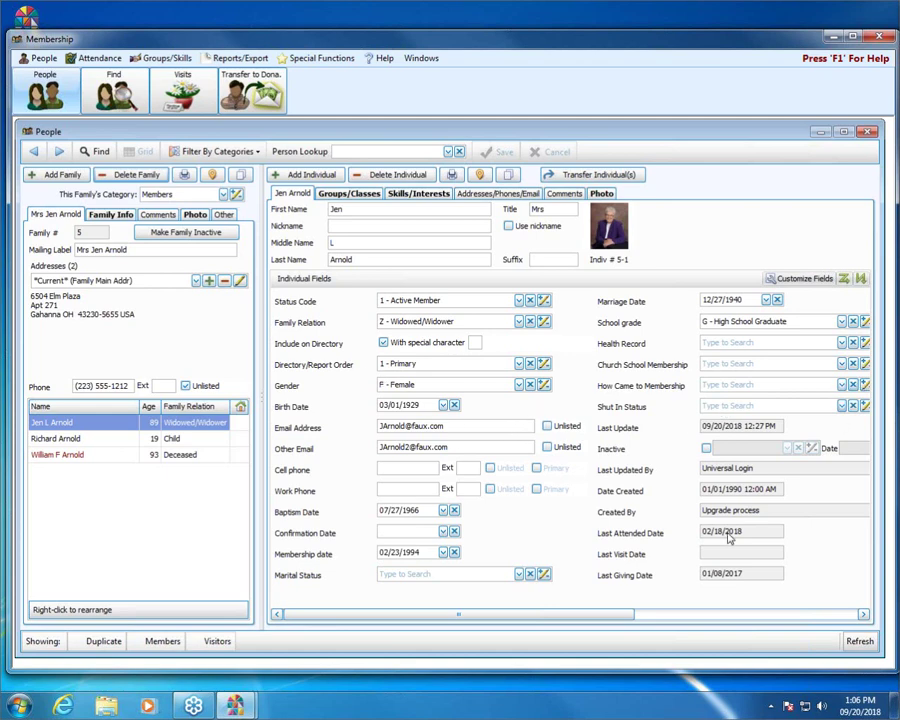
drag(629, 613, 574, 623)
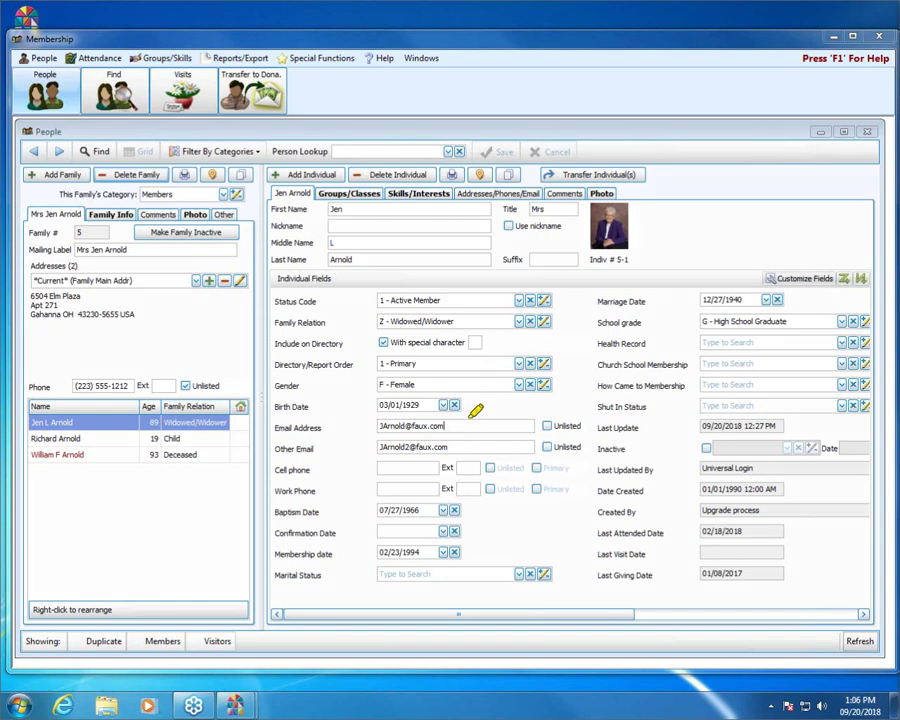
mouse_move(468, 390)
mouse_down()
mouse_move(345, 382)
mouse_move(250, 392)
mouse_move(320, 420)
mouse_move(440, 438)
mouse_move(468, 430)
mouse_move(478, 408)
mouse_up()
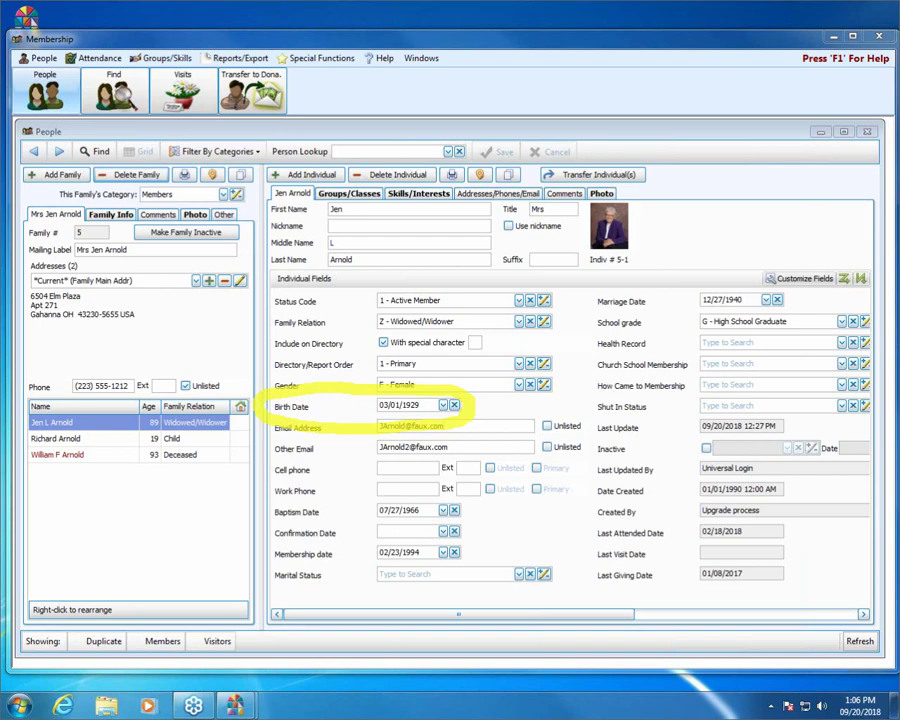
mouse_move(579, 415)
mouse_down()
mouse_move(361, 424)
mouse_move(318, 408)
mouse_move(274, 426)
mouse_move(304, 450)
mouse_move(512, 455)
mouse_move(570, 424)
mouse_up()
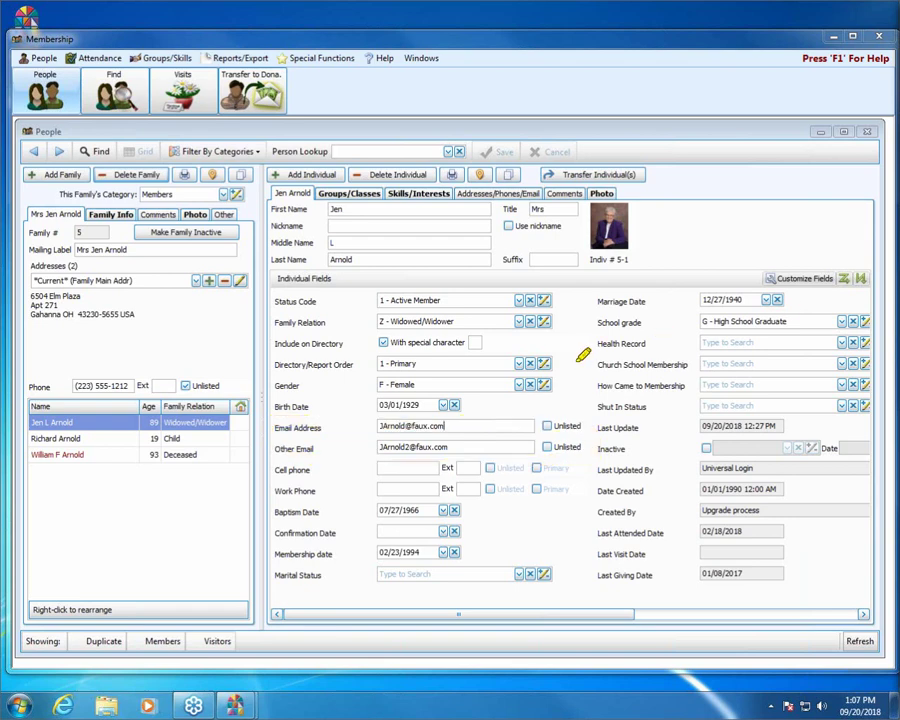
mouse_move(558, 397)
mouse_down()
mouse_move(527, 348)
mouse_move(285, 341)
mouse_move(270, 368)
mouse_move(279, 394)
mouse_move(555, 402)
mouse_up()
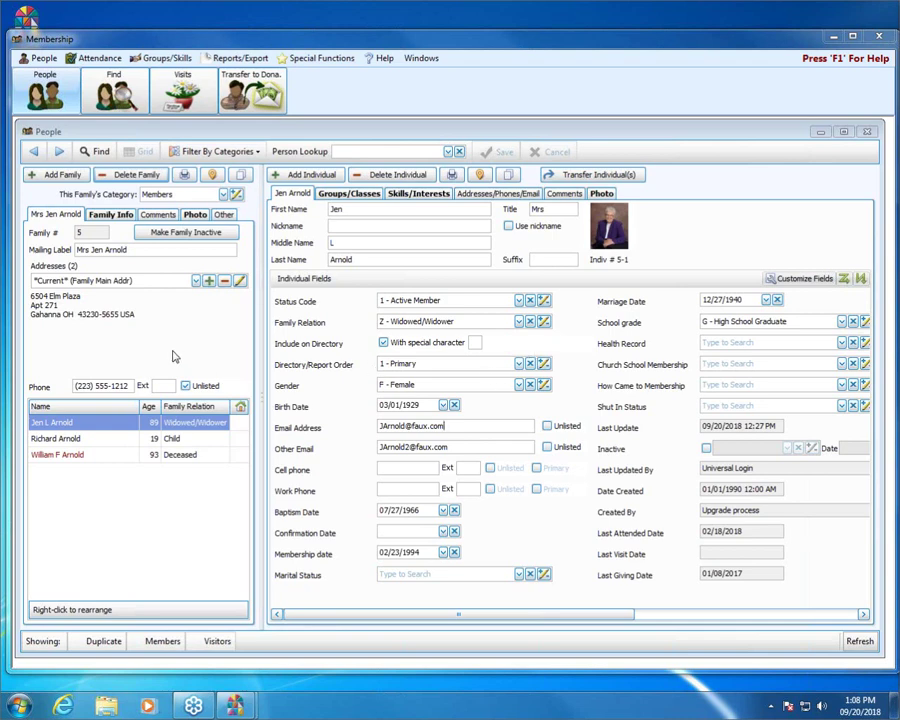
Open the family's main address and review the maintenance lists of states, zip codes, countries and cities.
click(240, 282)
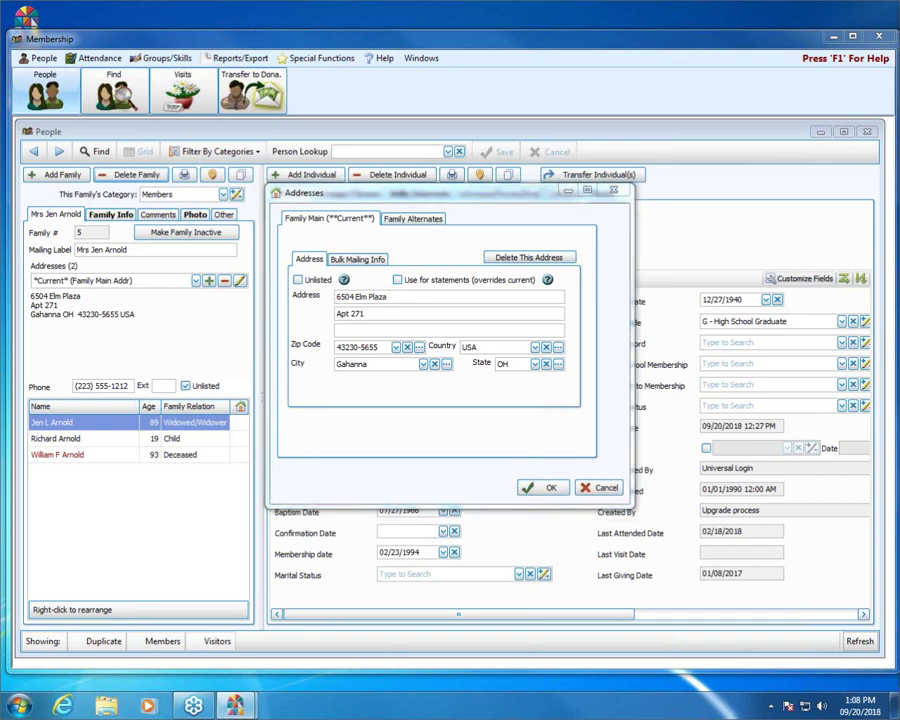
mouse_move(580, 370)
mouse_down()
mouse_move(484, 326)
mouse_move(277, 323)
mouse_move(297, 368)
mouse_move(576, 365)
mouse_up()
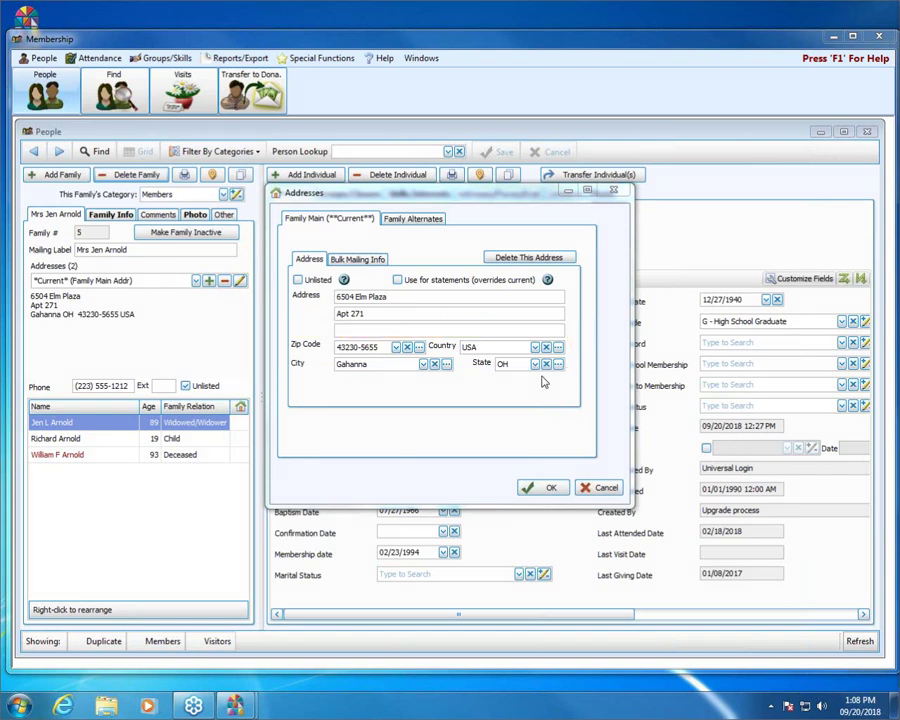
click(446, 366)
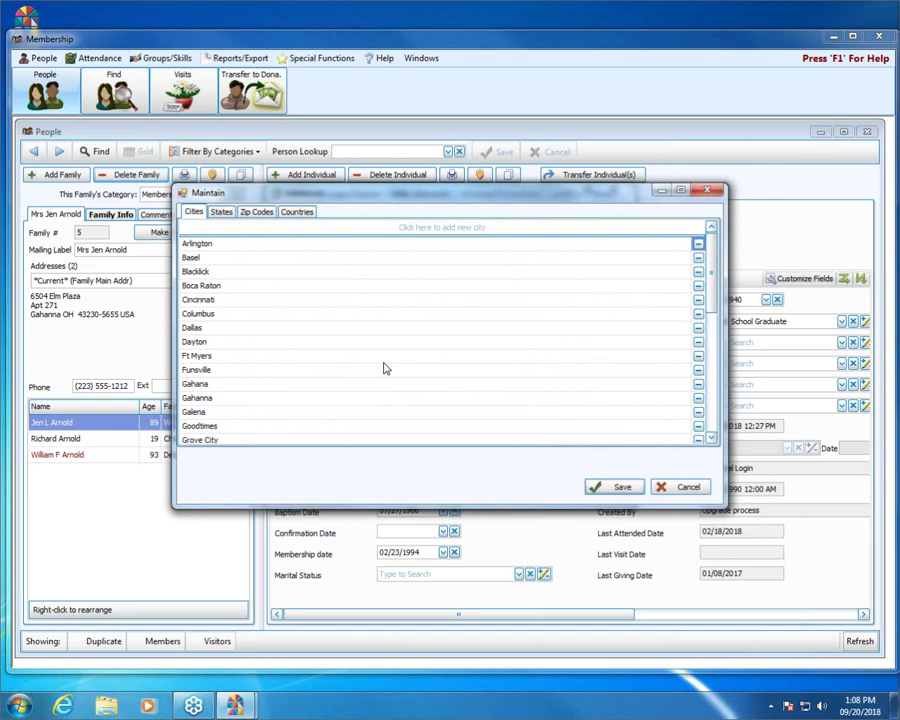
click(221, 212)
click(256, 212)
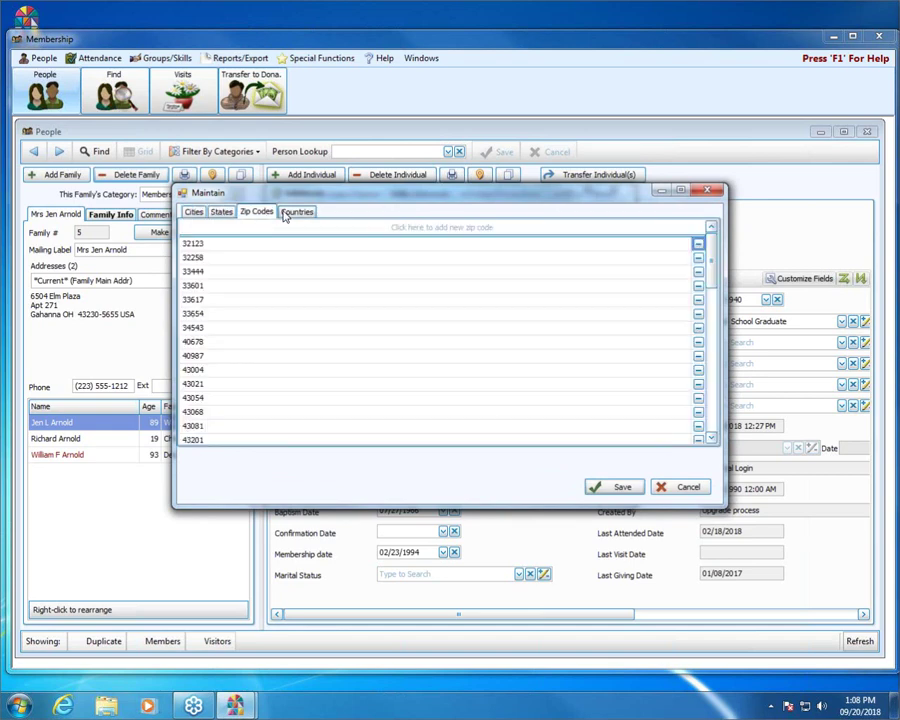
click(289, 214)
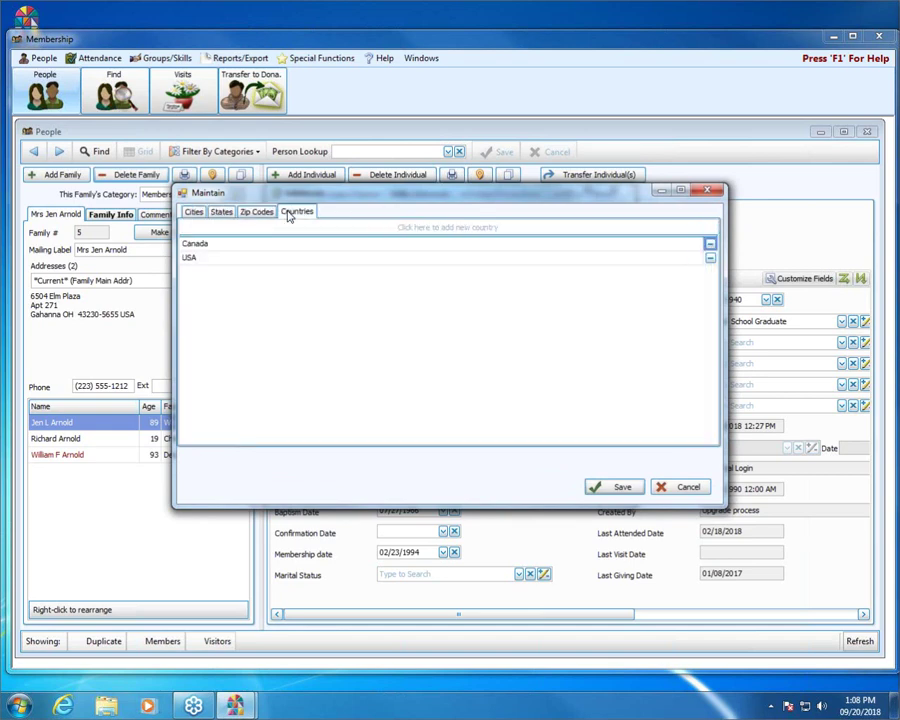
click(194, 213)
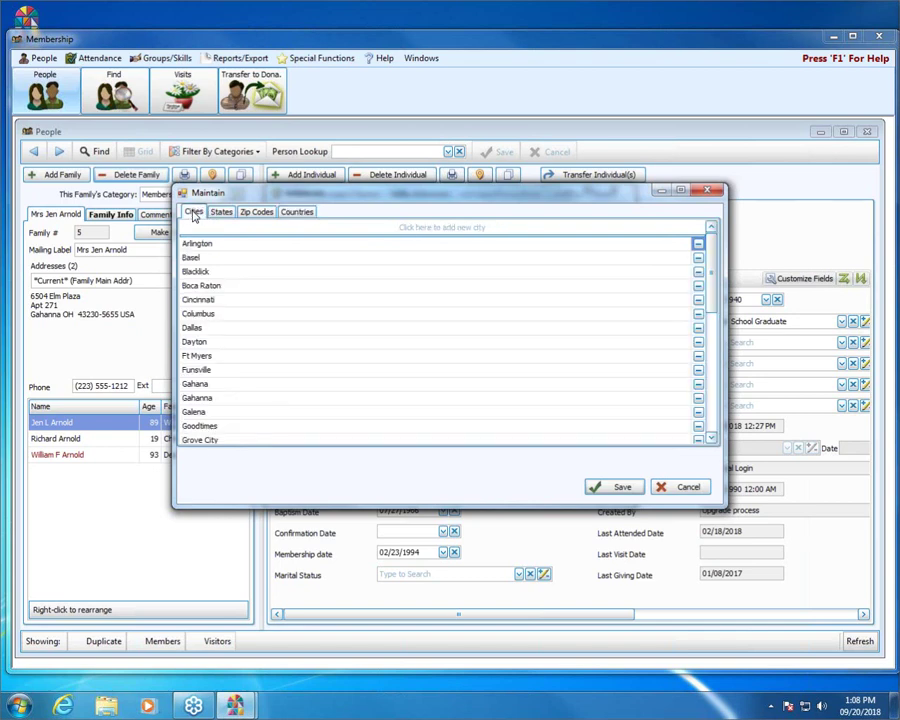
Try to replace the misspelled city "Gahana" in the cities list with a new value instead of deleting it.
click(224, 397)
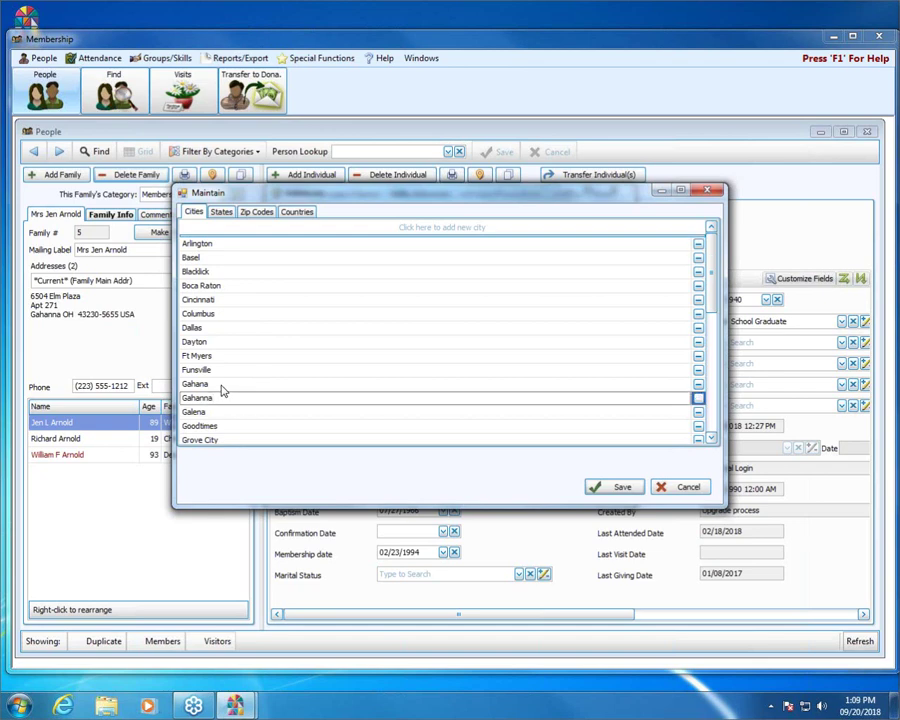
click(222, 384)
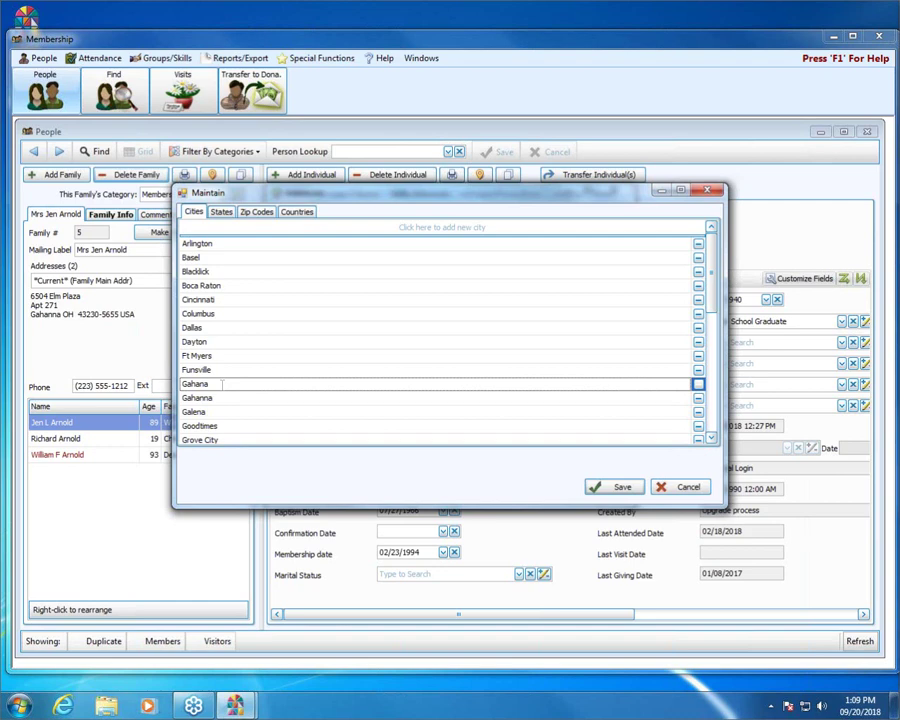
click(698, 388)
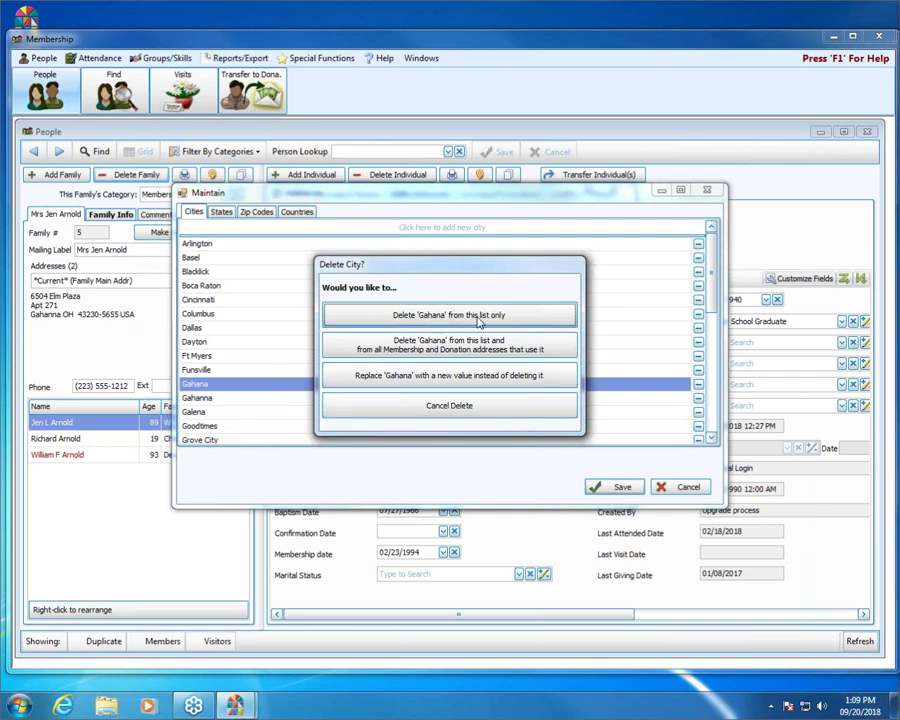
click(420, 380)
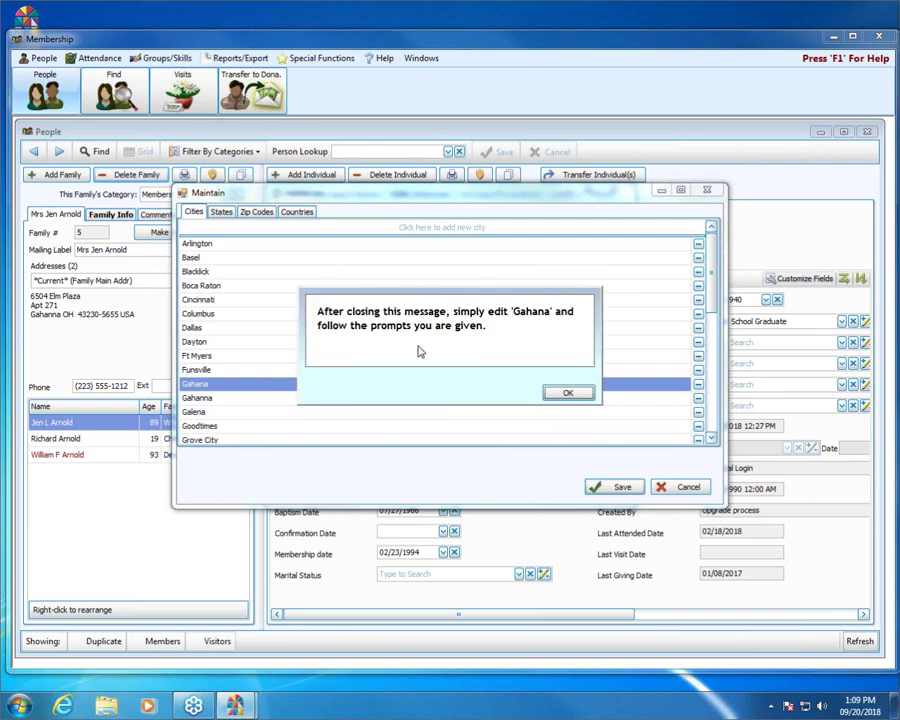
click(567, 393)
click(206, 384)
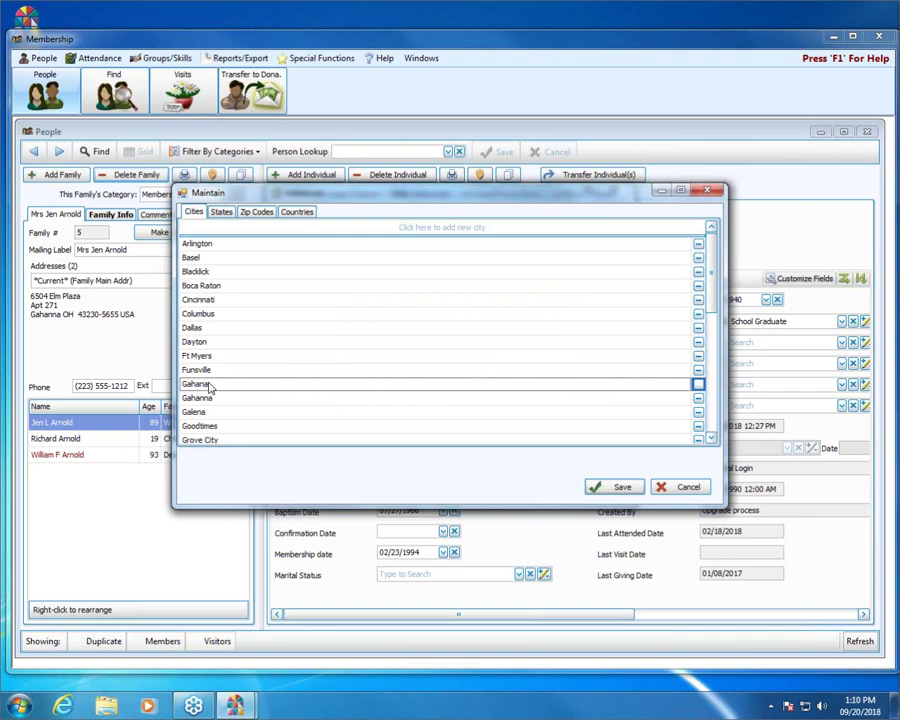
click(578, 372)
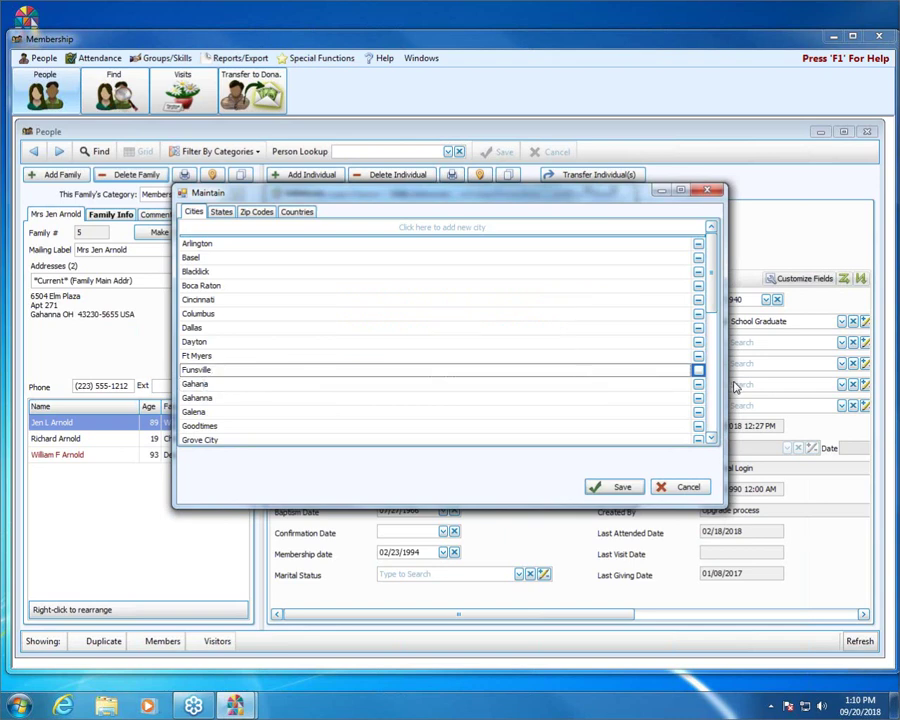
Delete "Gahana" from the cities list only, save the list, and close the family's address without changes.
click(698, 386)
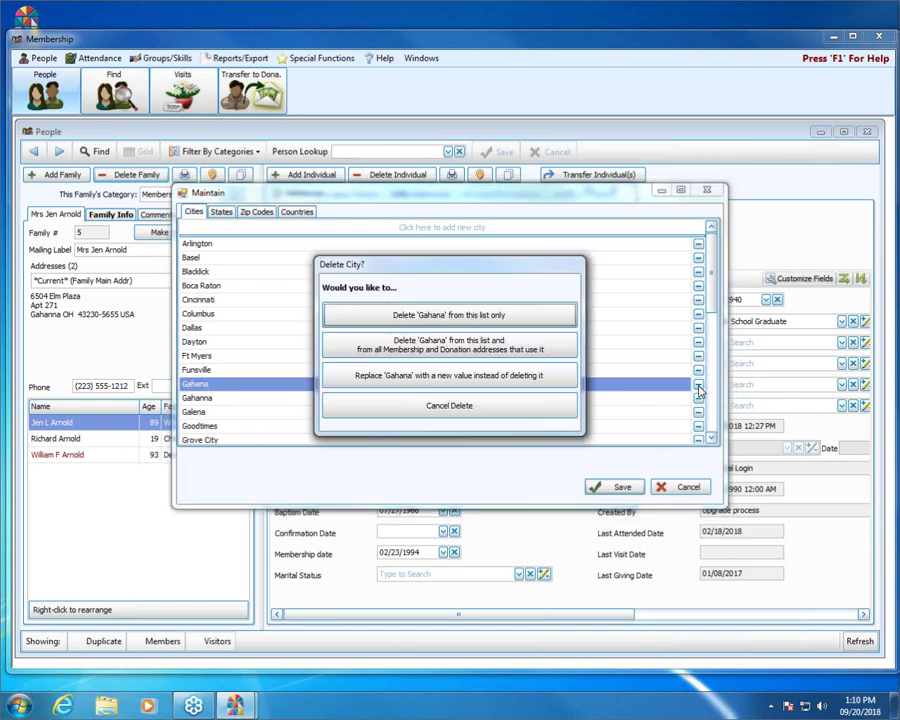
click(419, 316)
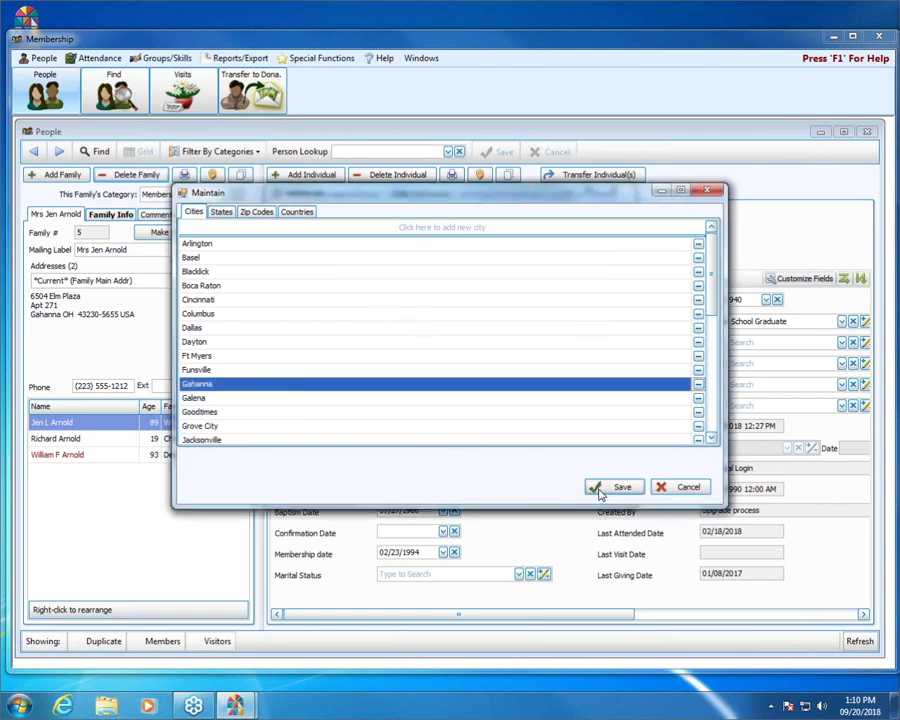
click(600, 490)
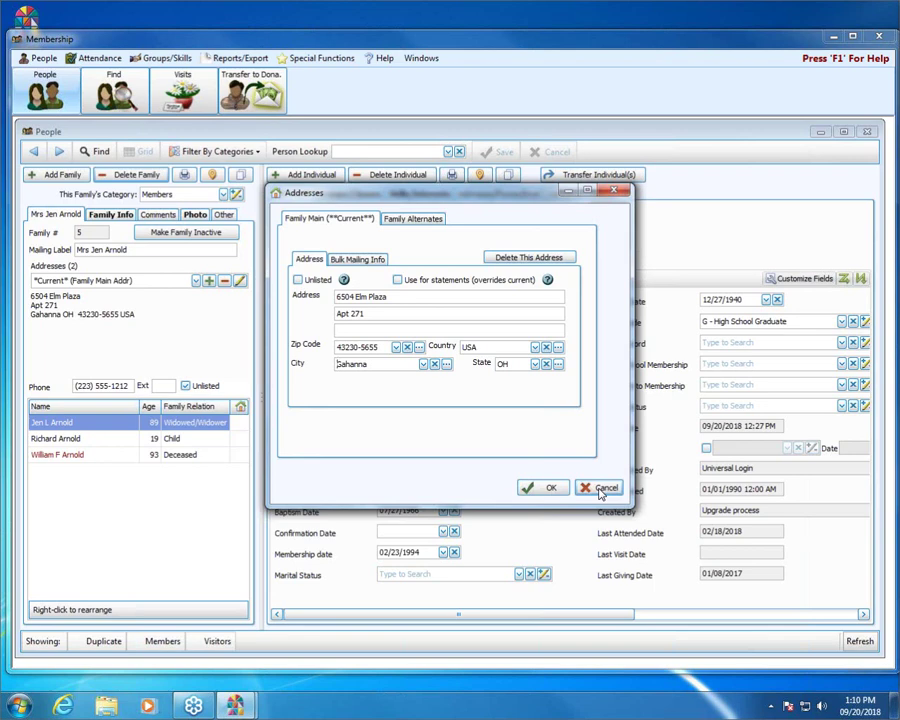
click(601, 488)
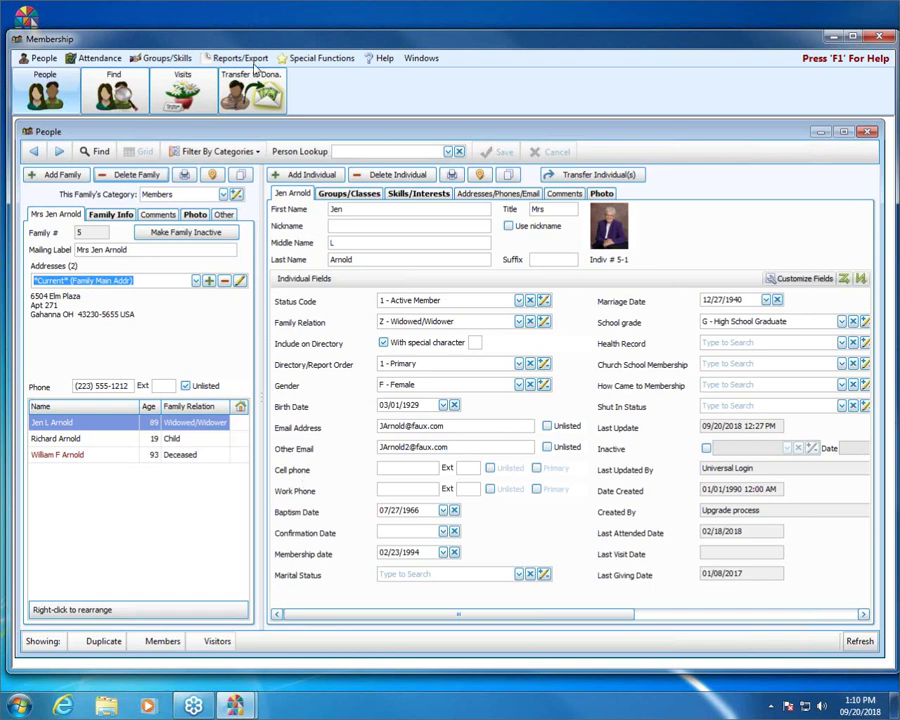
Display the Special Functions tools to locate Customize Fields.
click(316, 59)
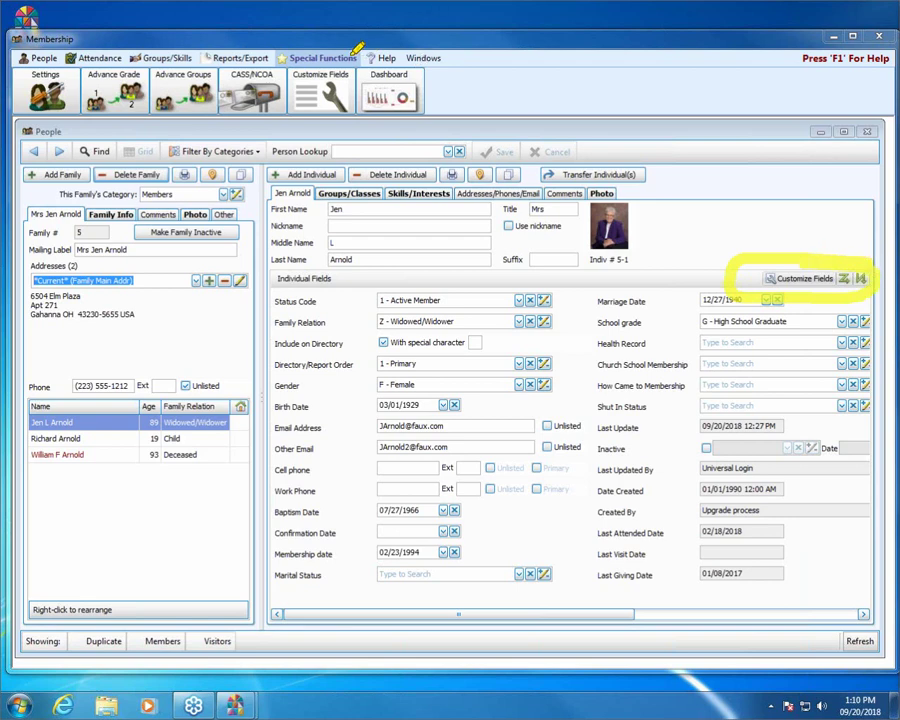
mouse_move(356, 55)
mouse_down()
mouse_move(287, 58)
mouse_move(300, 126)
mouse_move(368, 105)
mouse_move(355, 42)
mouse_move(331, 37)
mouse_up()
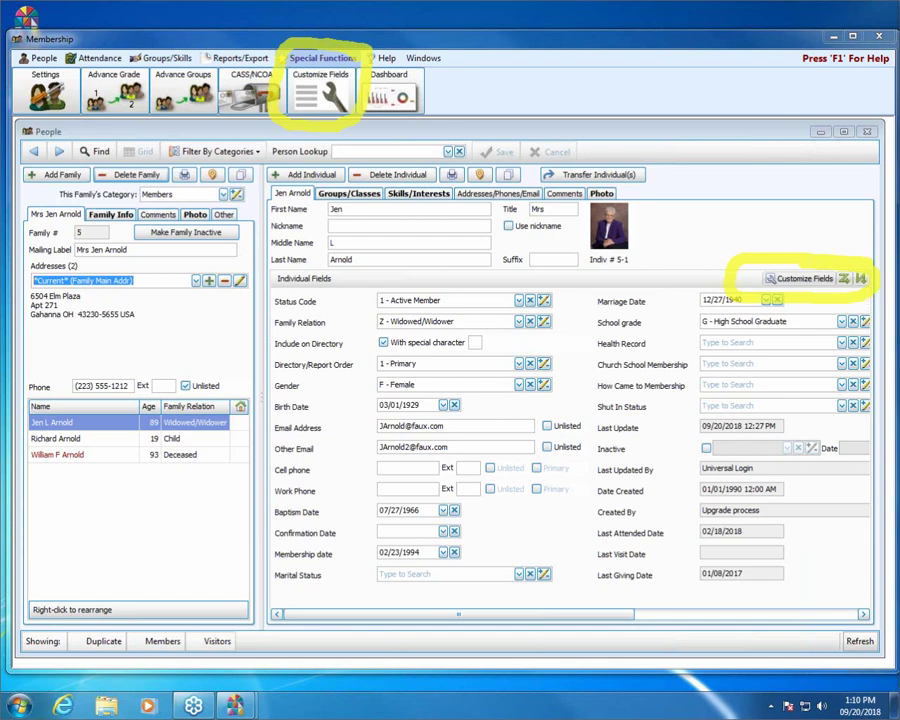
key(Escape)
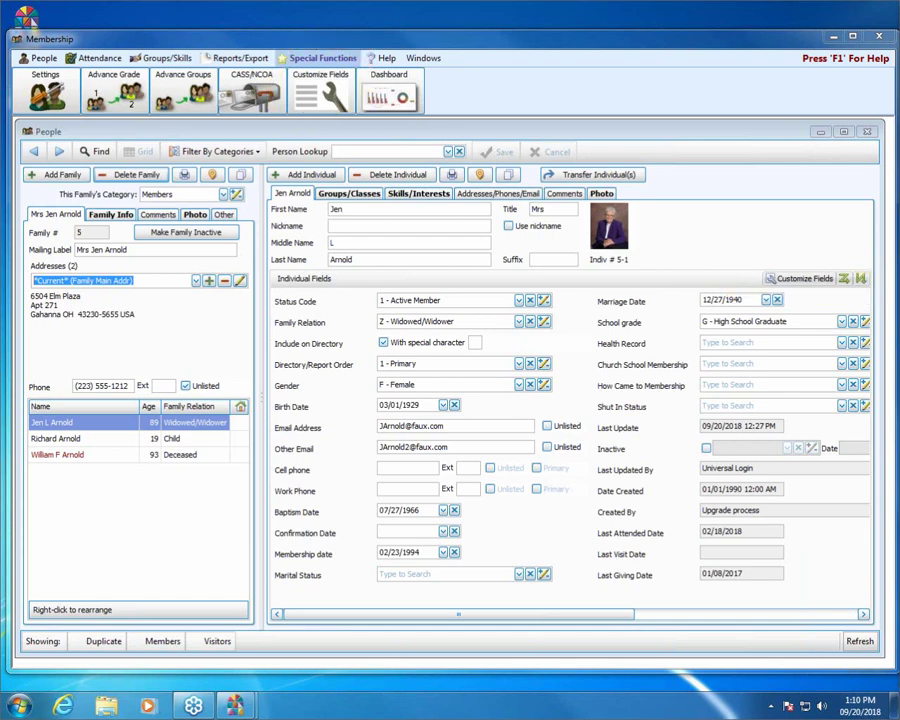
Open the individual field customization and compare the field lists of the Members and Visitors categories.
click(806, 283)
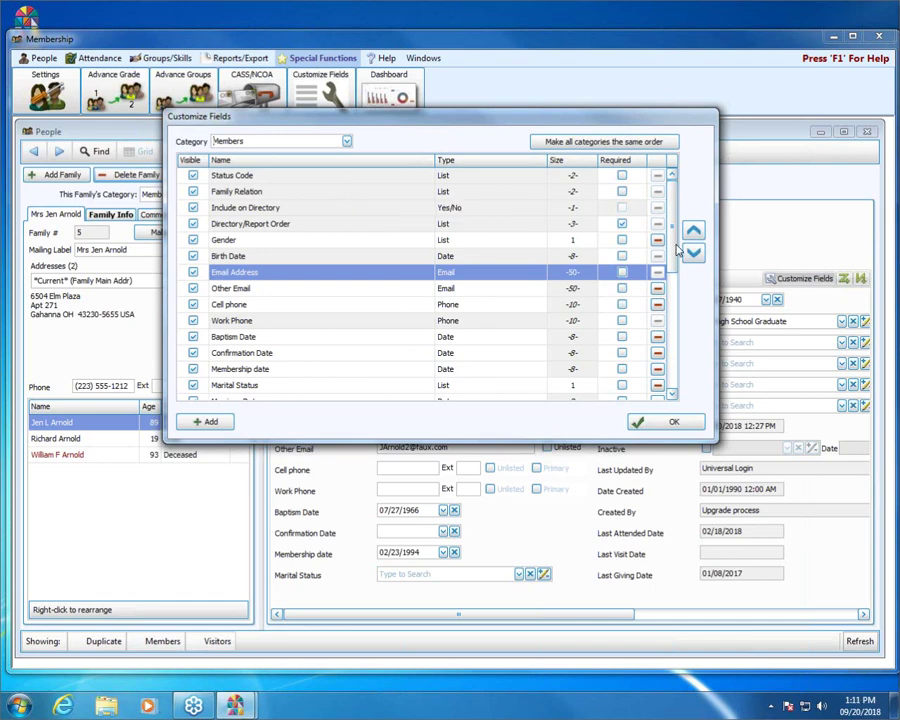
scroll(679, 356, down, 10)
drag(679, 356, 679, 224)
click(346, 142)
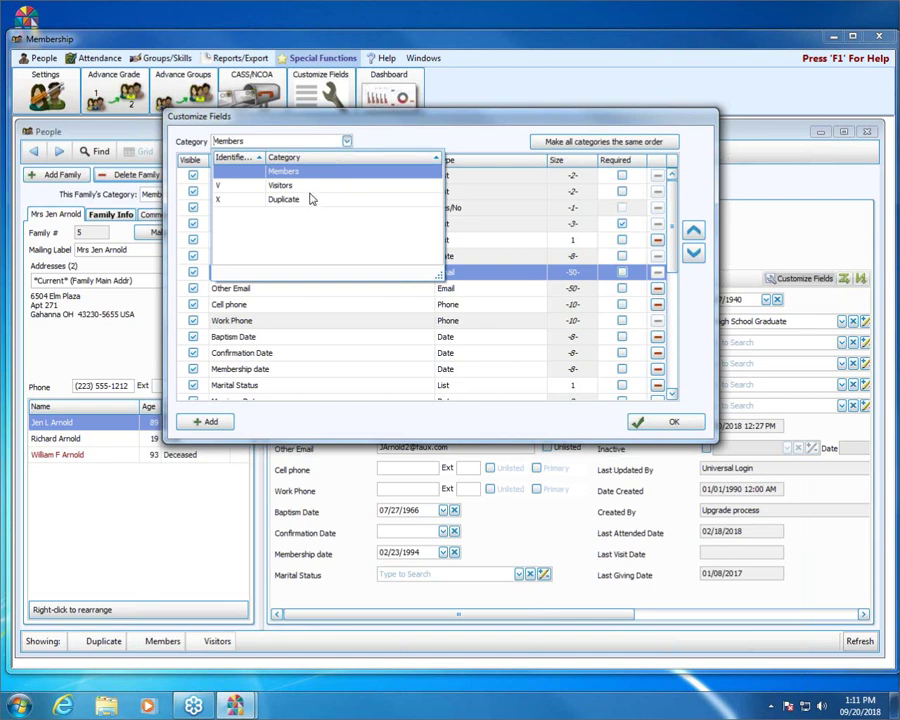
click(347, 143)
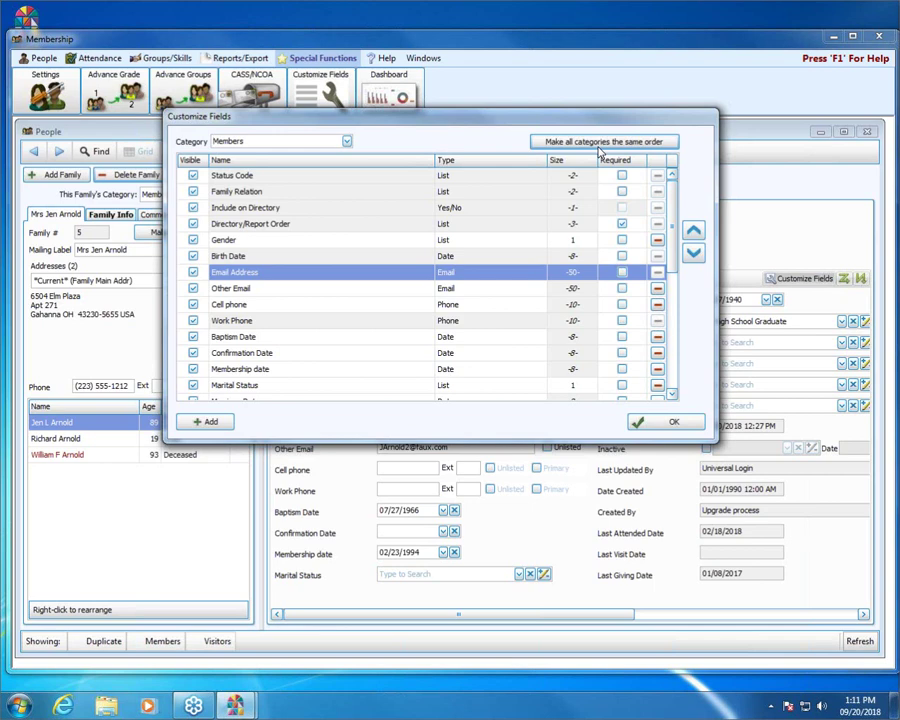
click(346, 141)
click(331, 186)
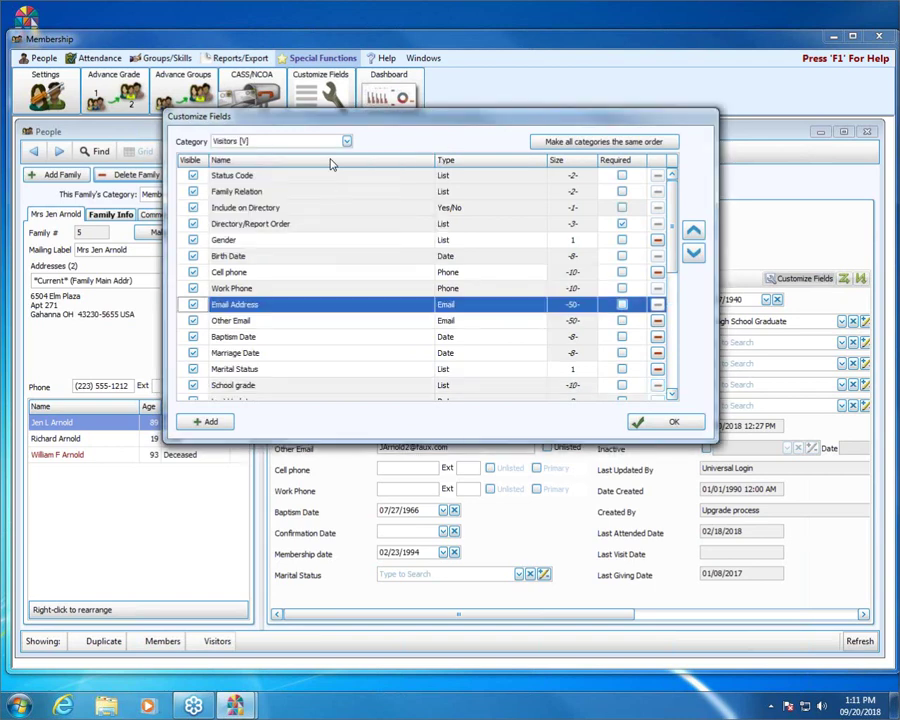
click(346, 141)
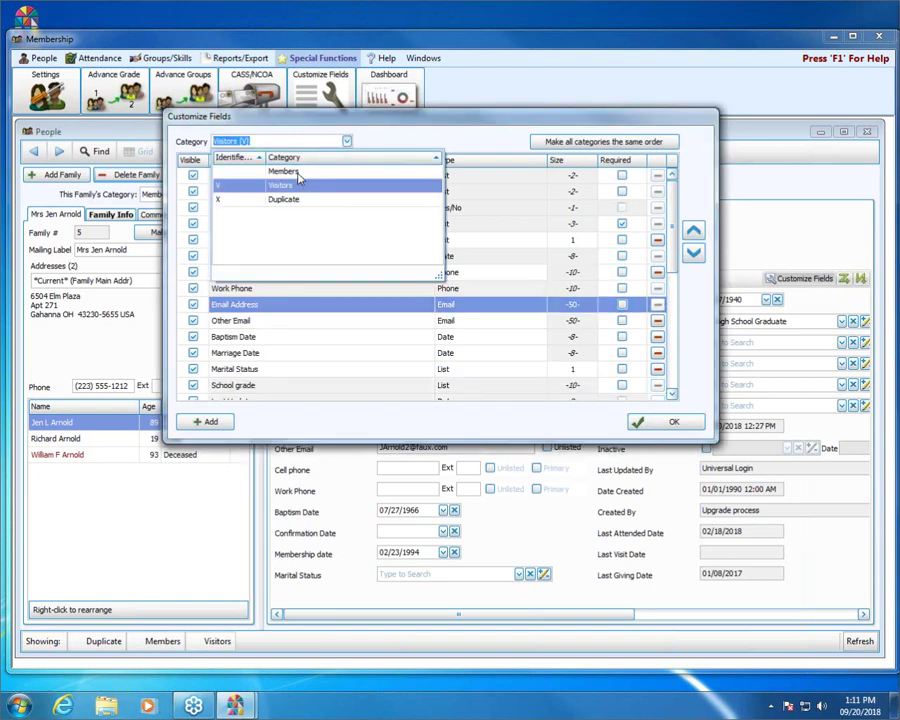
click(296, 170)
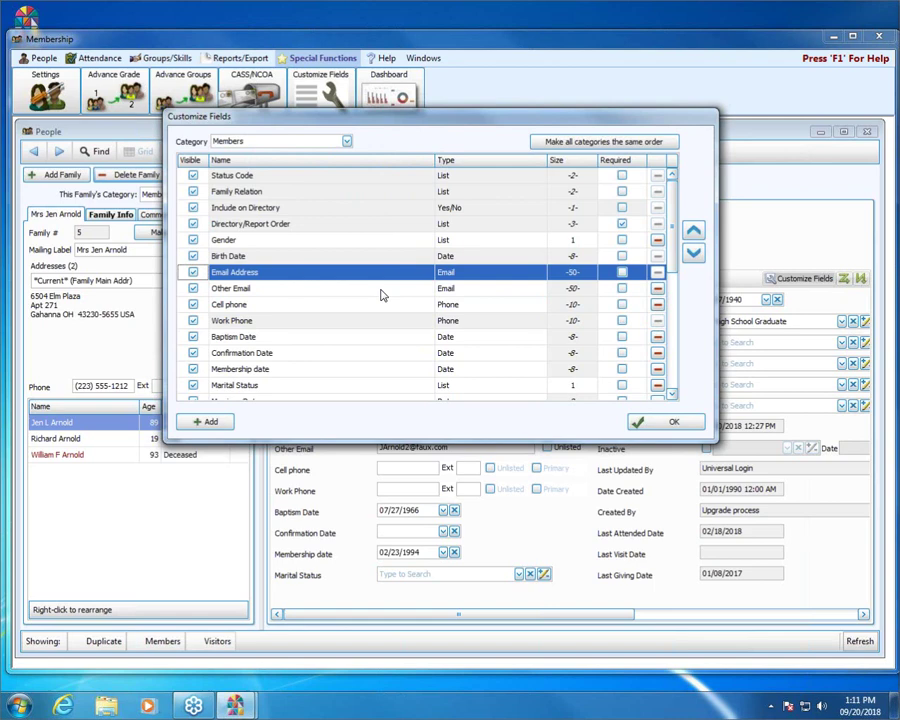
Add a new field to the Members category and set its type to Yes/No.
click(208, 424)
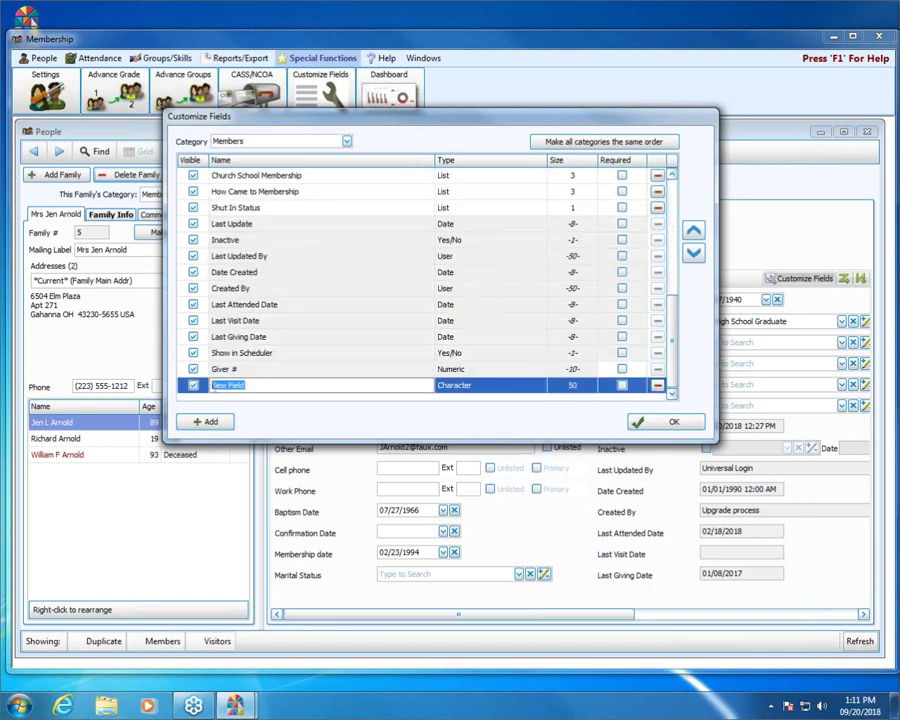
click(267, 385)
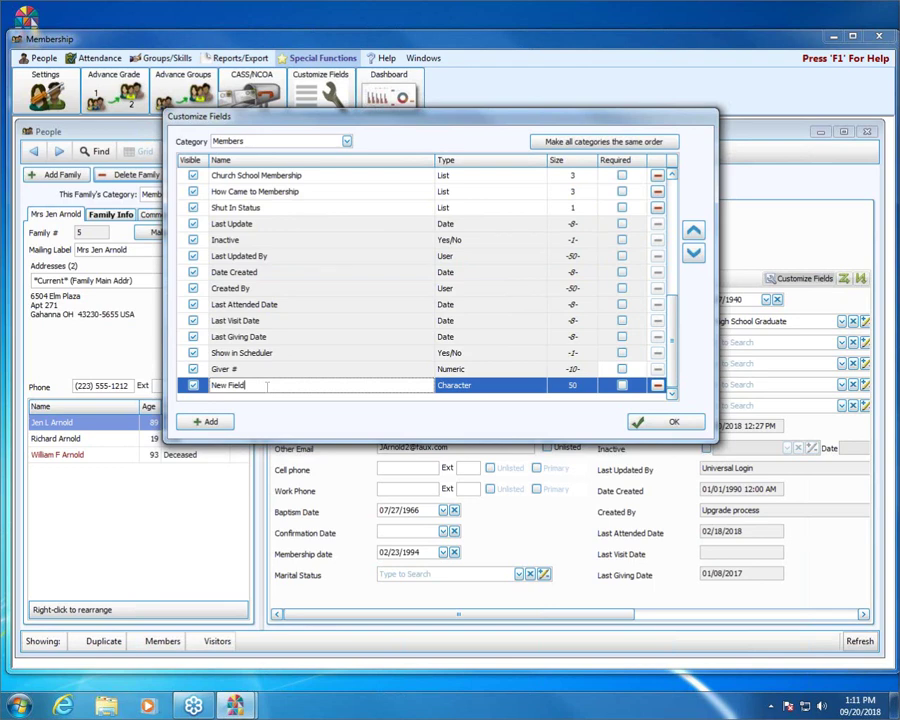
click(492, 389)
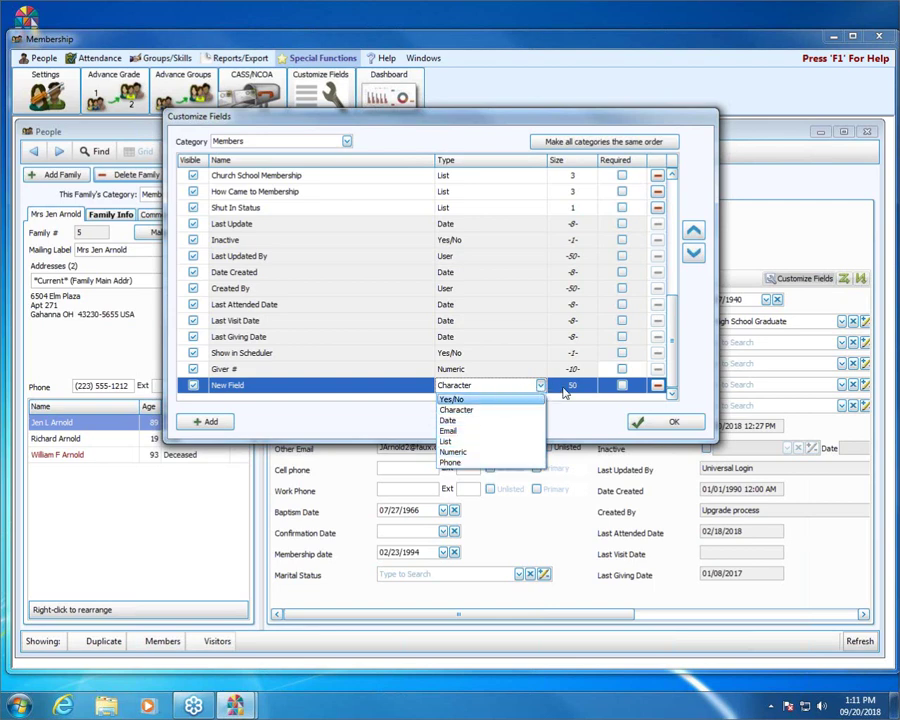
click(457, 411)
click(574, 385)
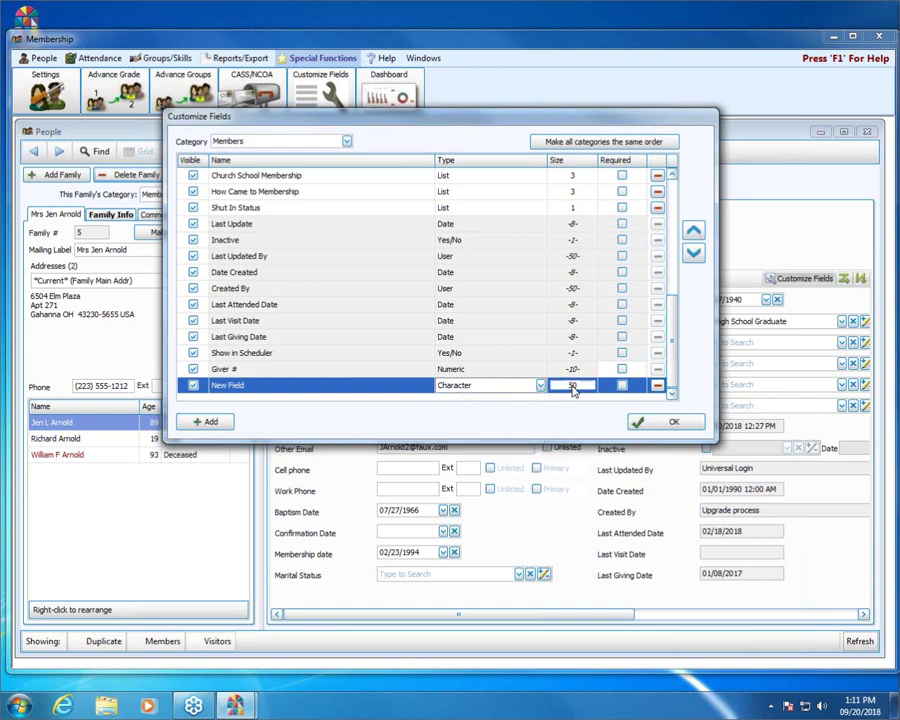
click(540, 385)
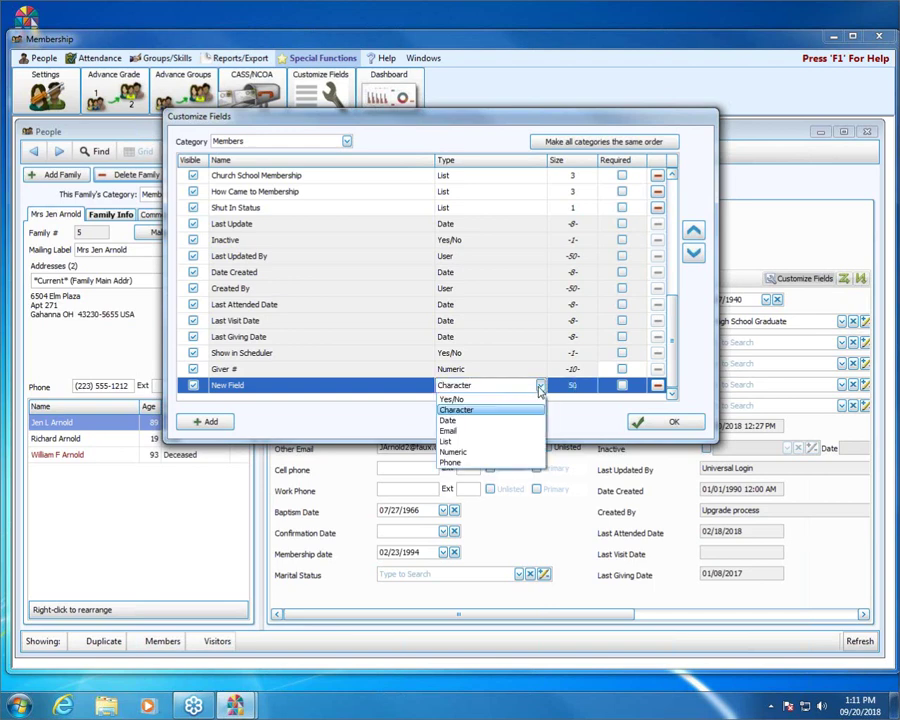
click(481, 404)
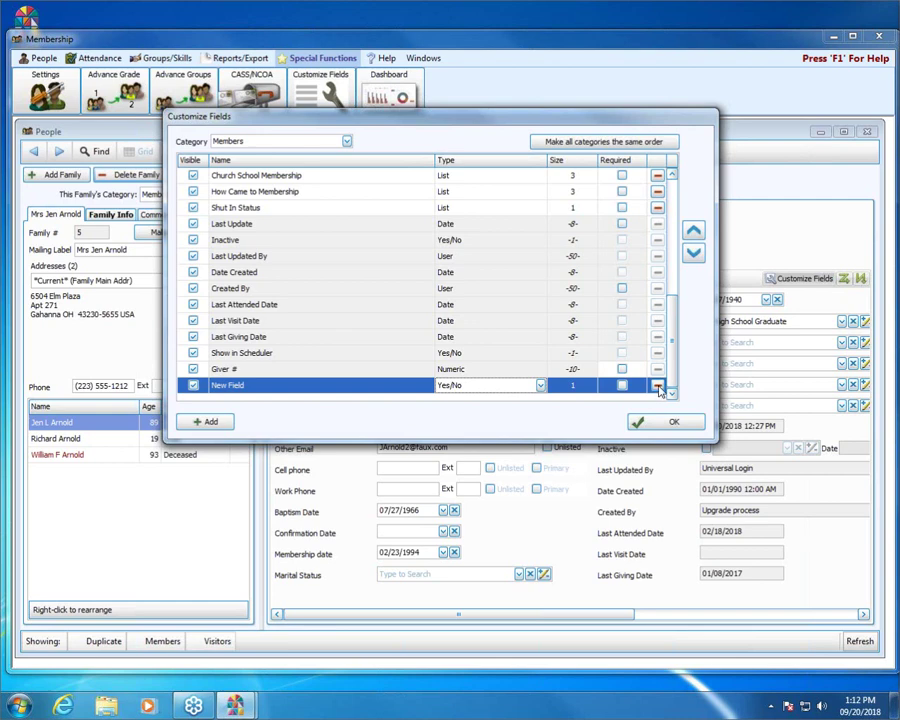
Permanently delete the newly added field from all categories.
click(657, 387)
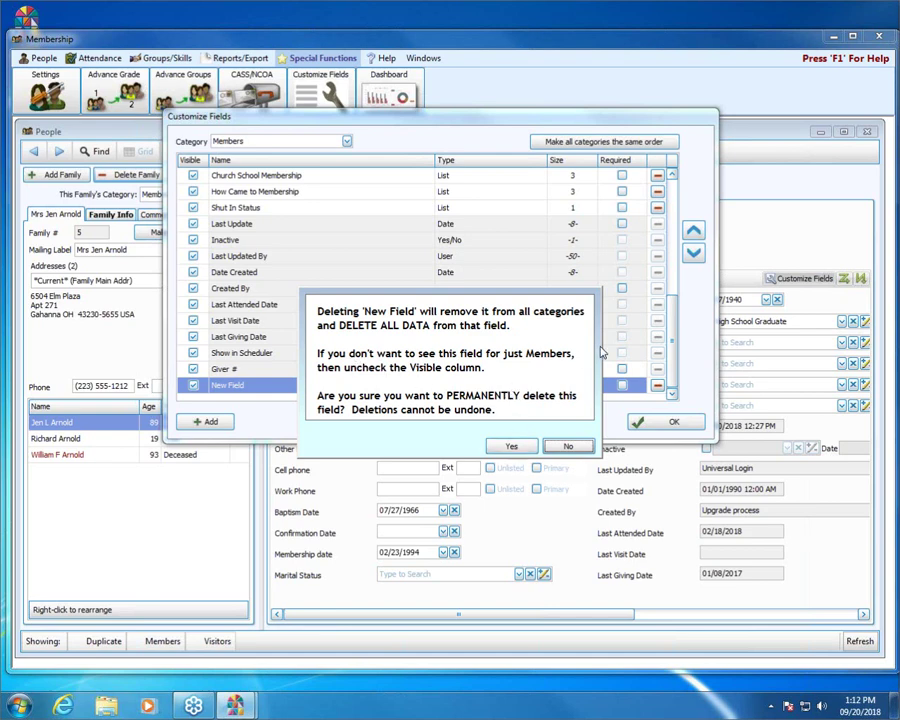
click(512, 447)
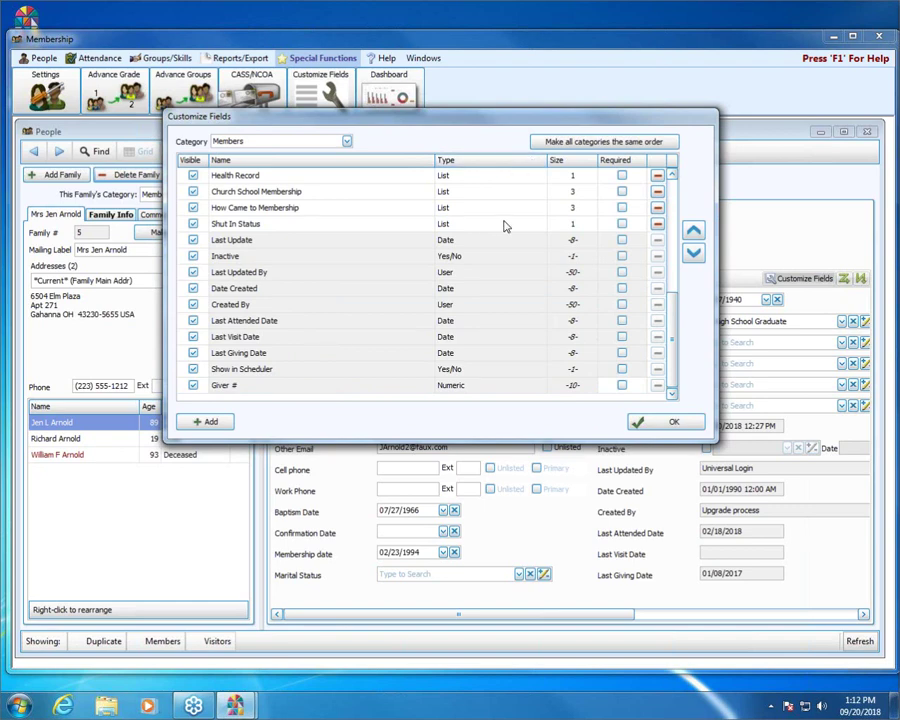
Hide the Church School Membership field for all categories.
scroll(505, 226, up, 1)
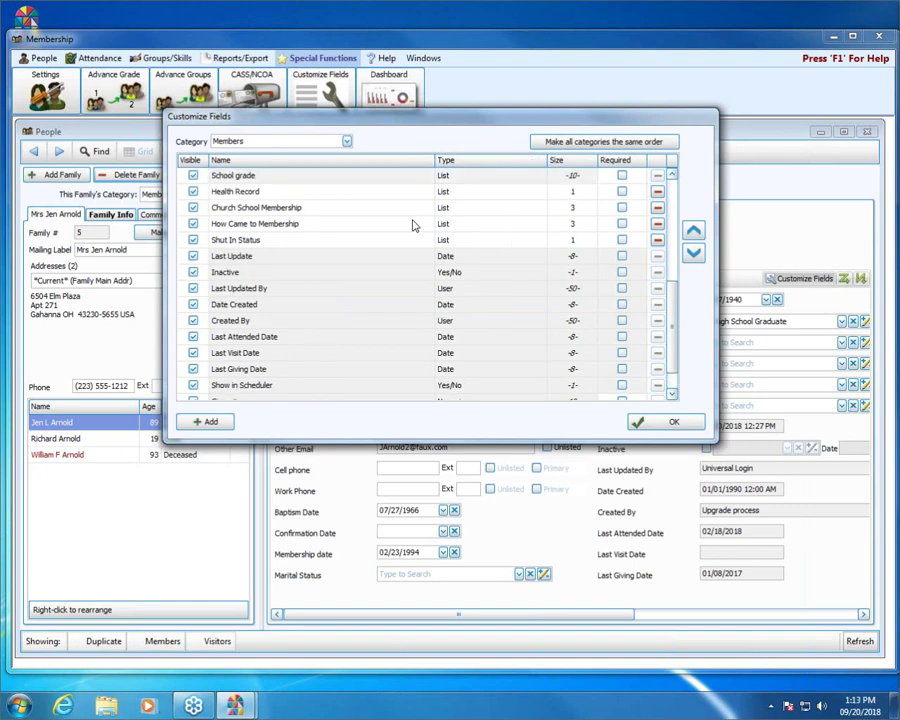
click(194, 209)
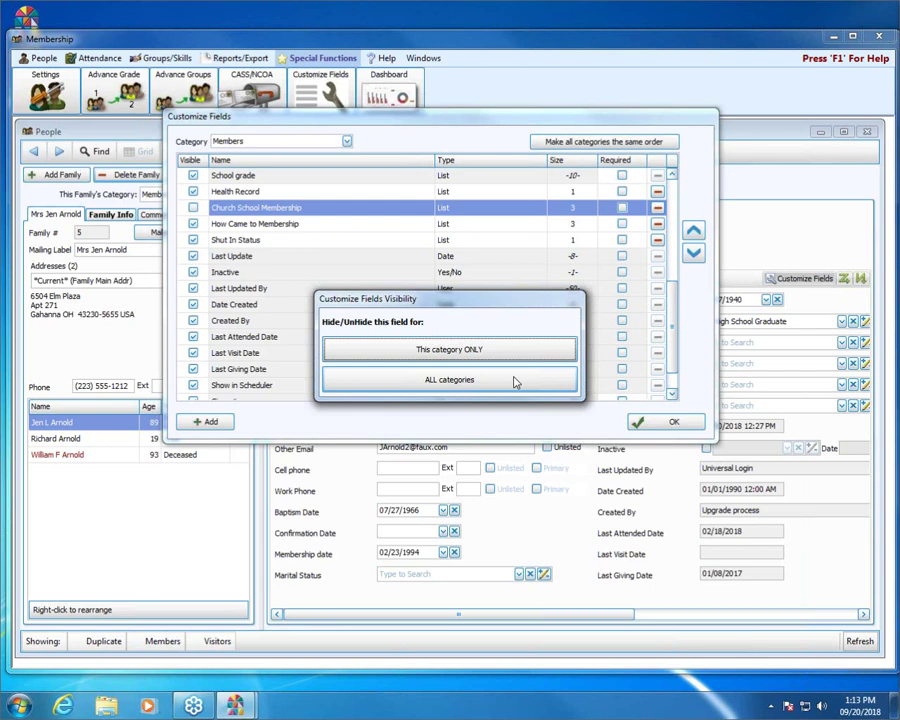
click(502, 382)
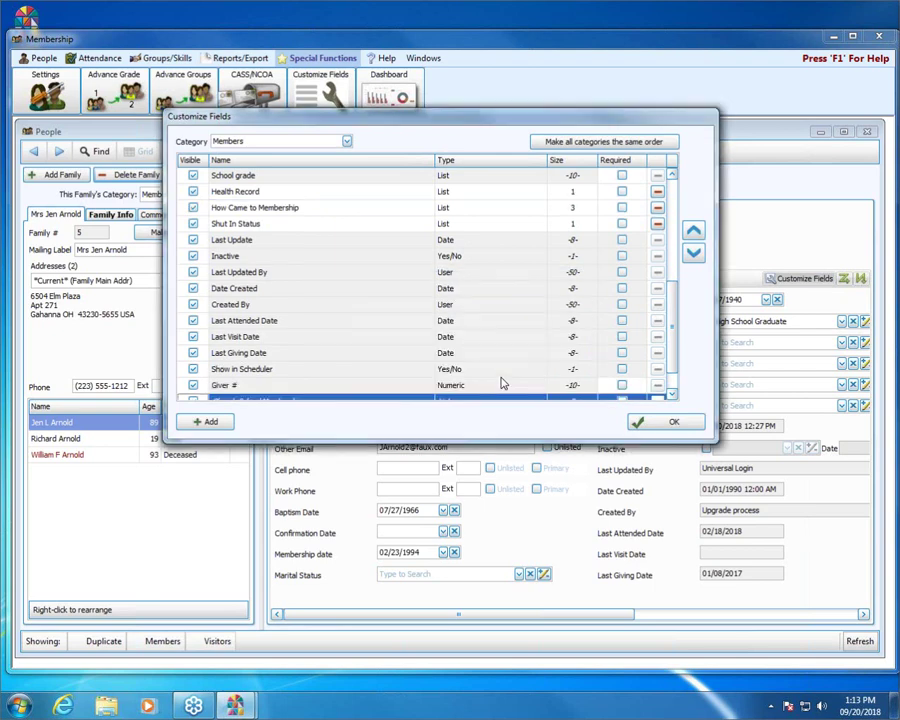
scroll(678, 357, down, 1)
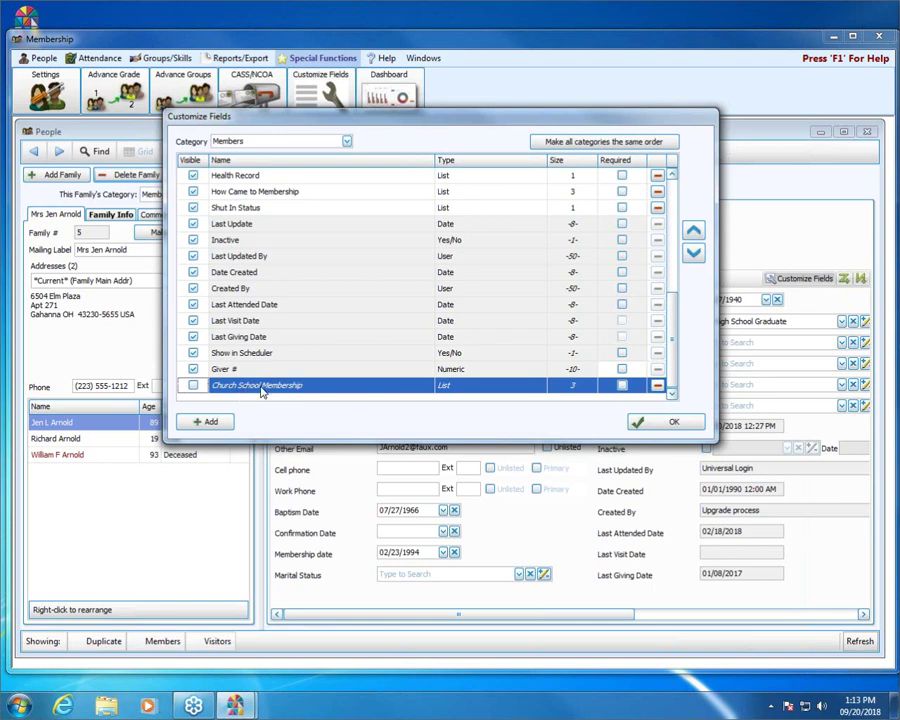
click(393, 373)
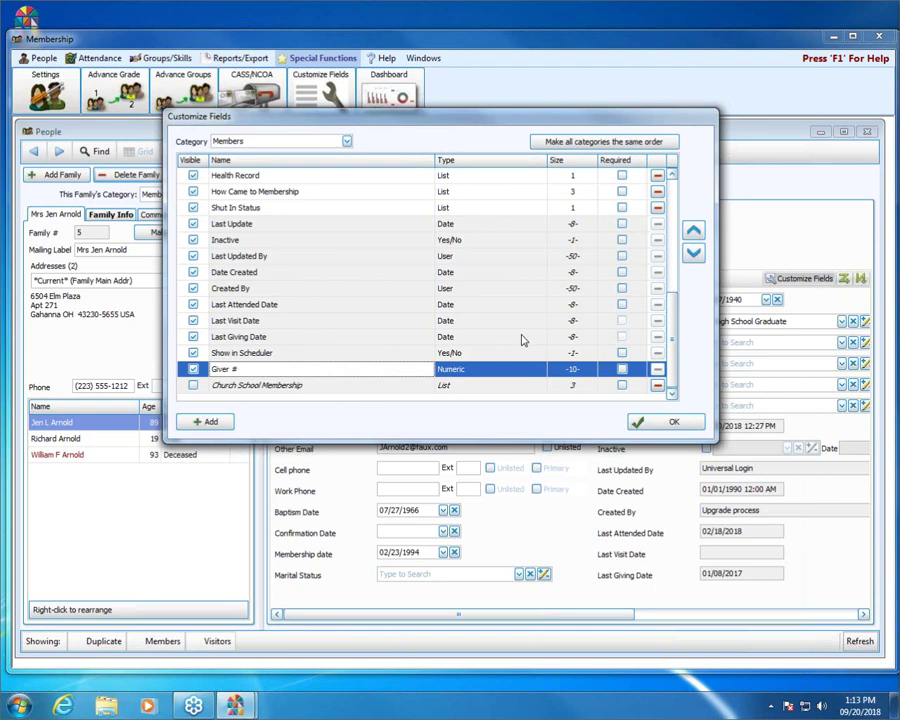
Try to change the required setting of the Directory/Report Order field.
scroll(521, 340, up, 6)
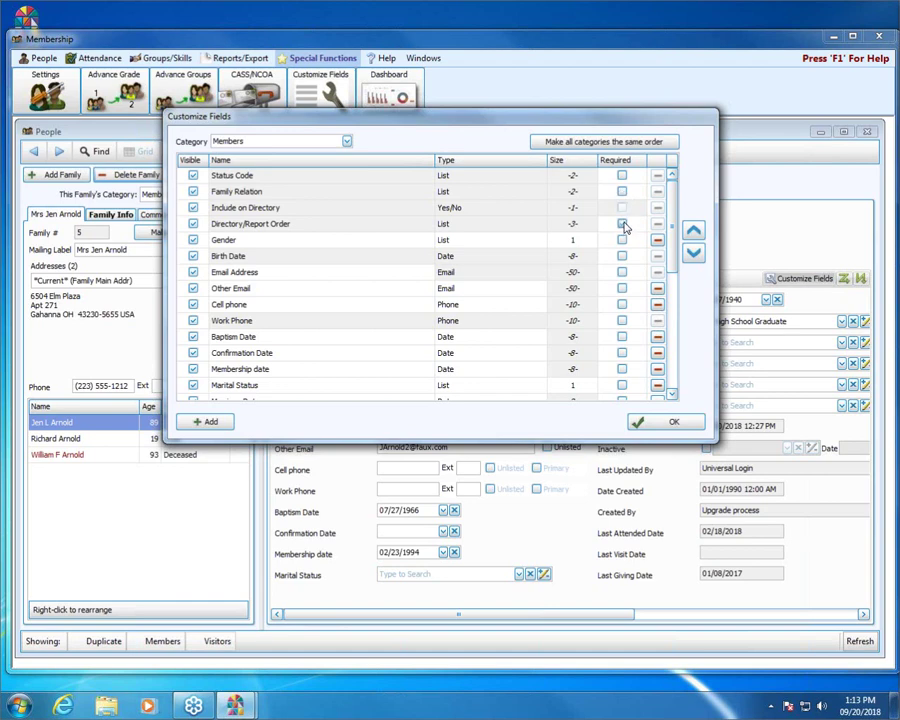
click(622, 226)
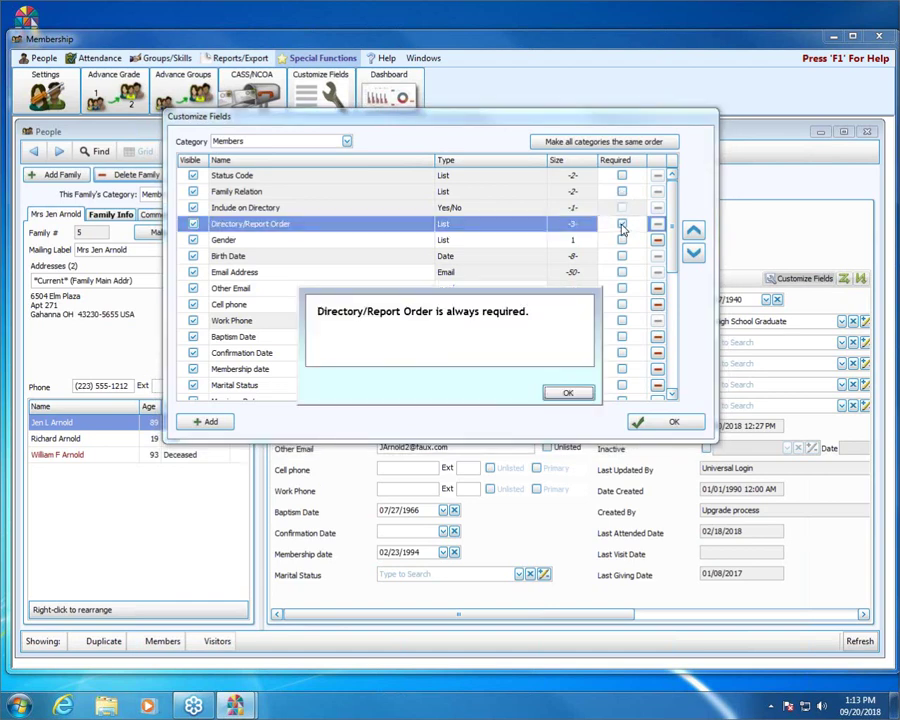
click(567, 393)
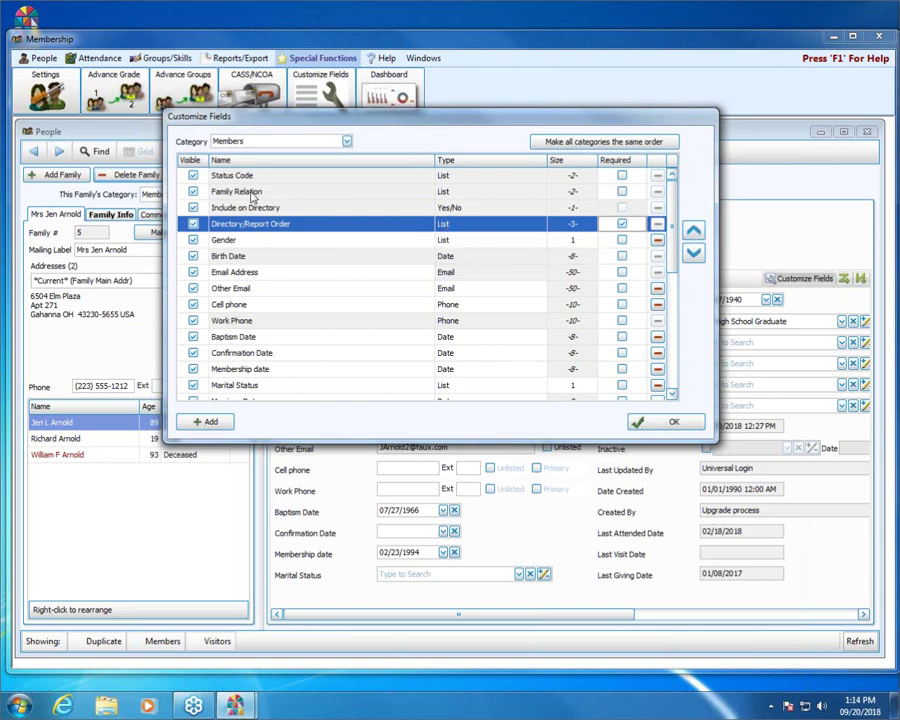
Move the Family Relation field down the Members field order so it sits directly below Gender.
click(440, 193)
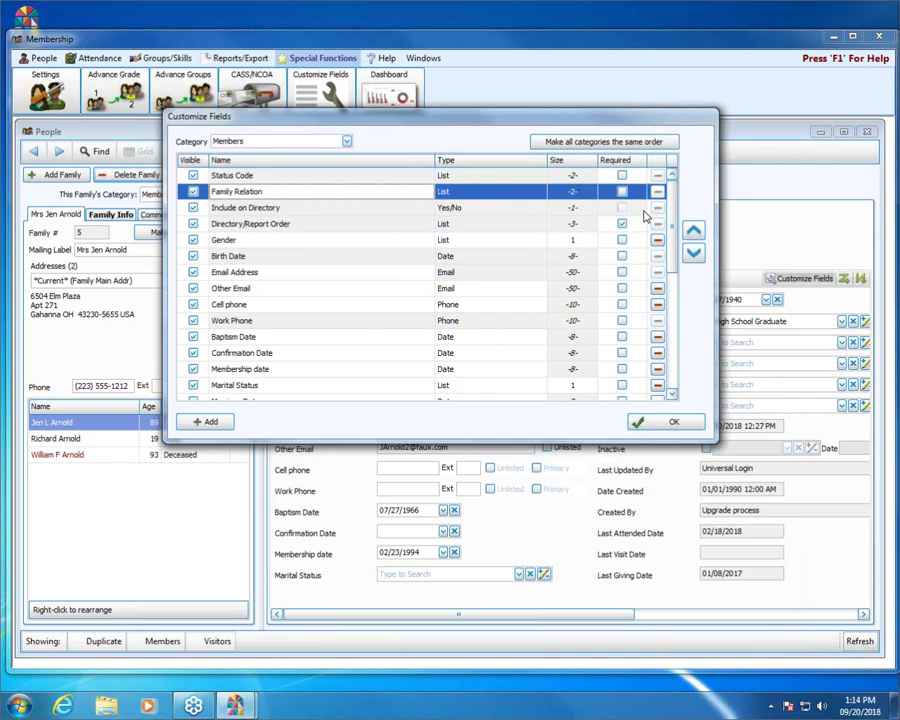
click(695, 255)
click(695, 255)
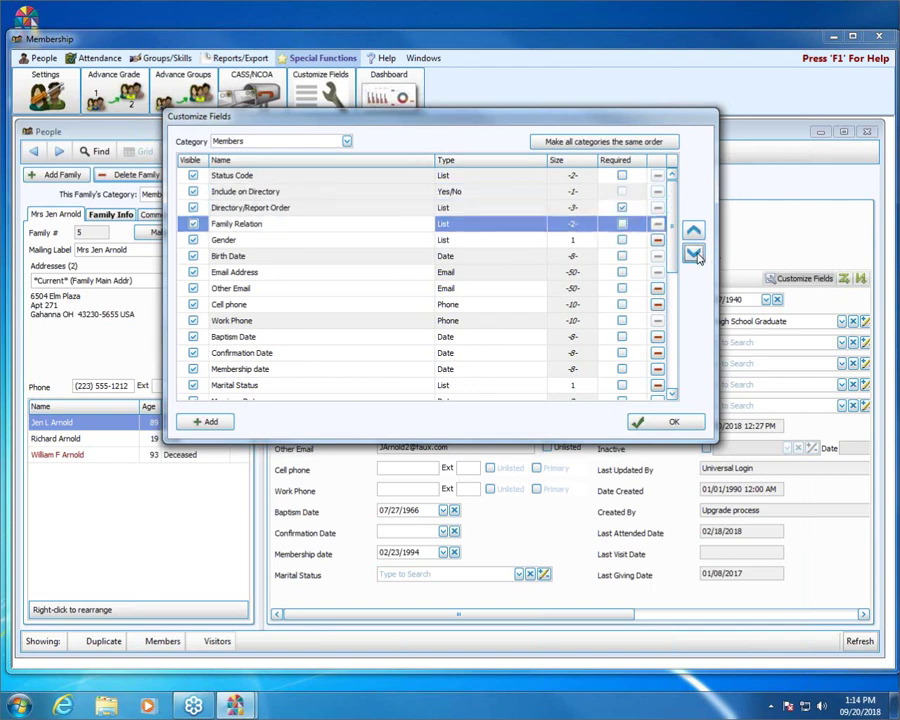
click(695, 255)
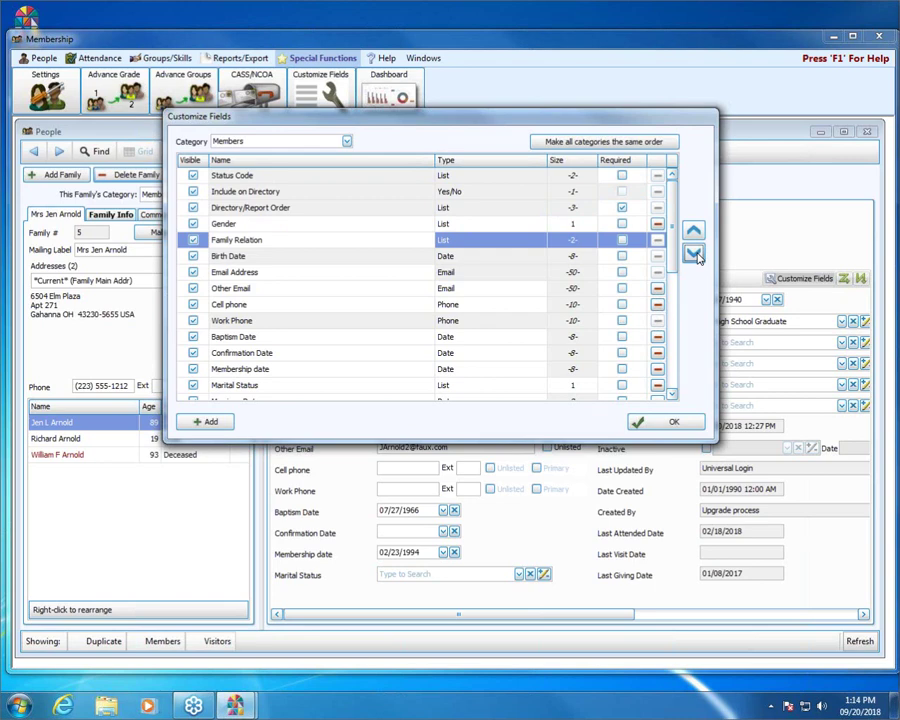
click(695, 255)
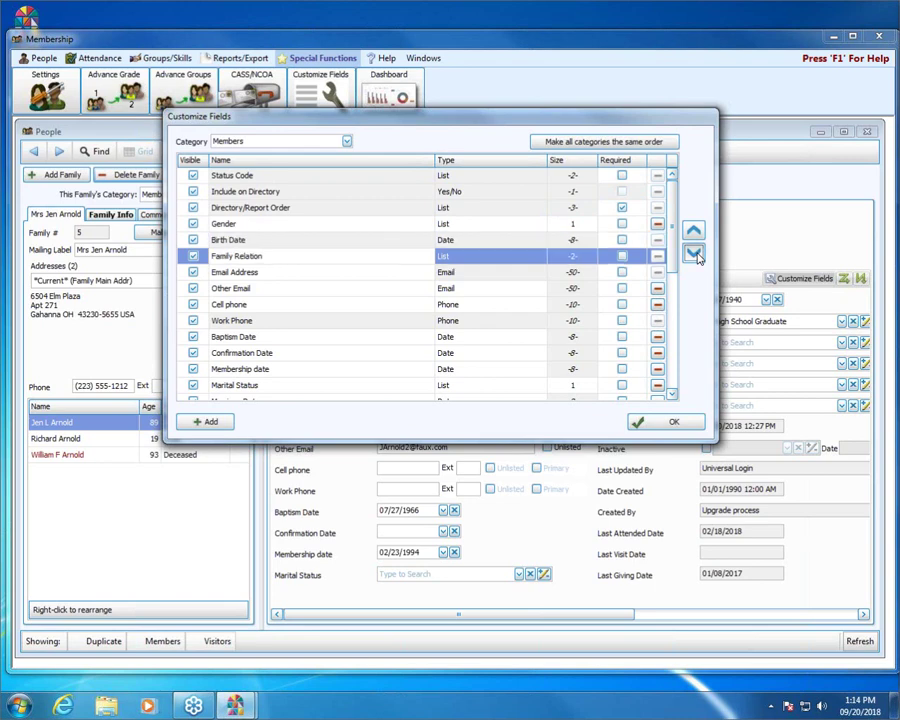
click(695, 255)
click(695, 255)
click(695, 253)
click(694, 231)
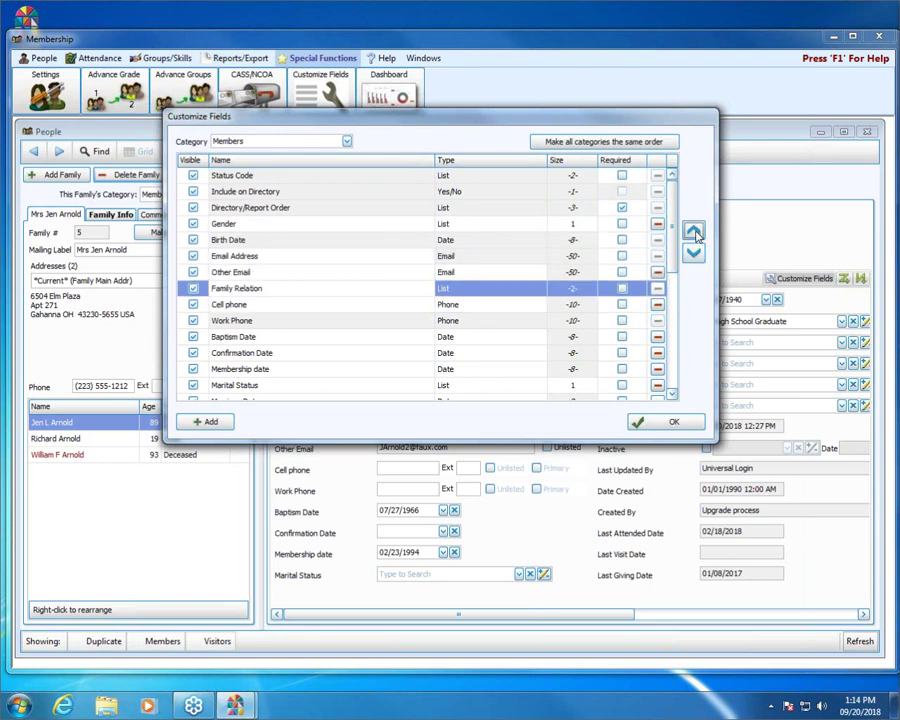
click(694, 231)
click(694, 231)
click(694, 231)
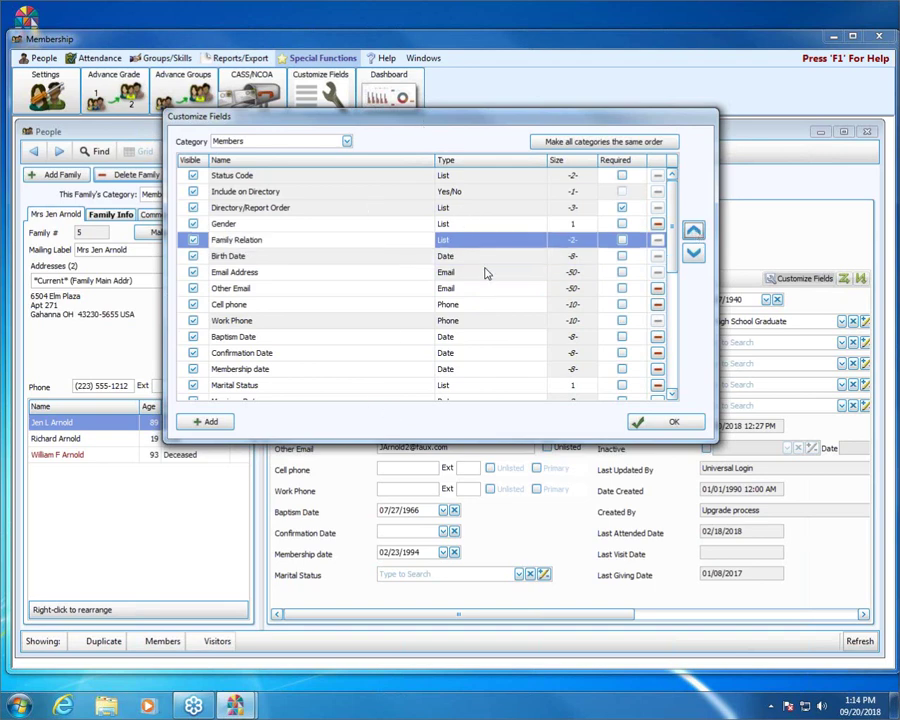
Check the list of available categories and accept the customized Members fields.
click(346, 143)
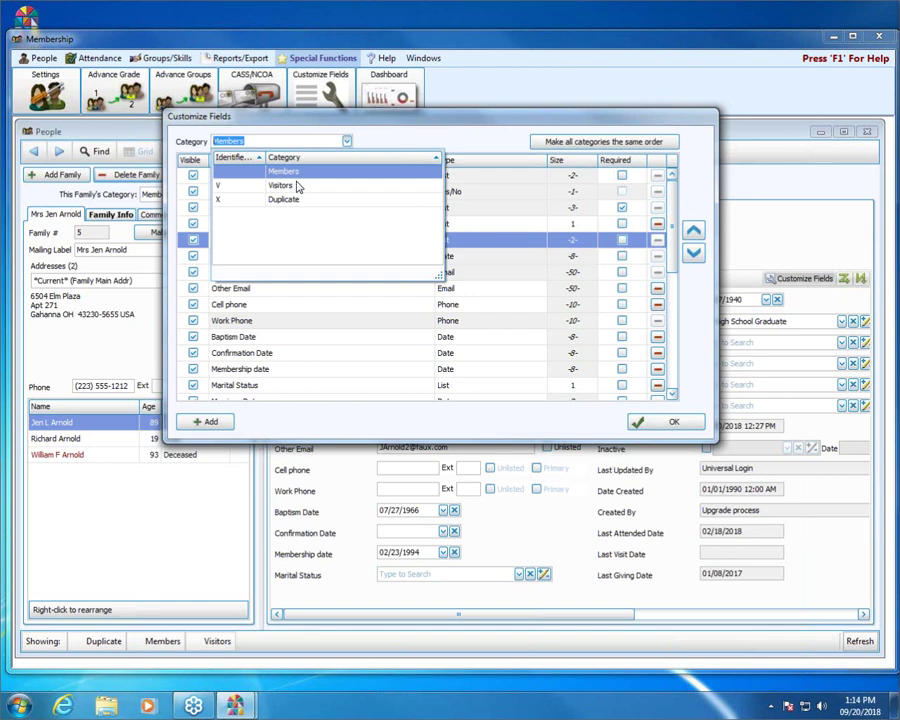
click(347, 144)
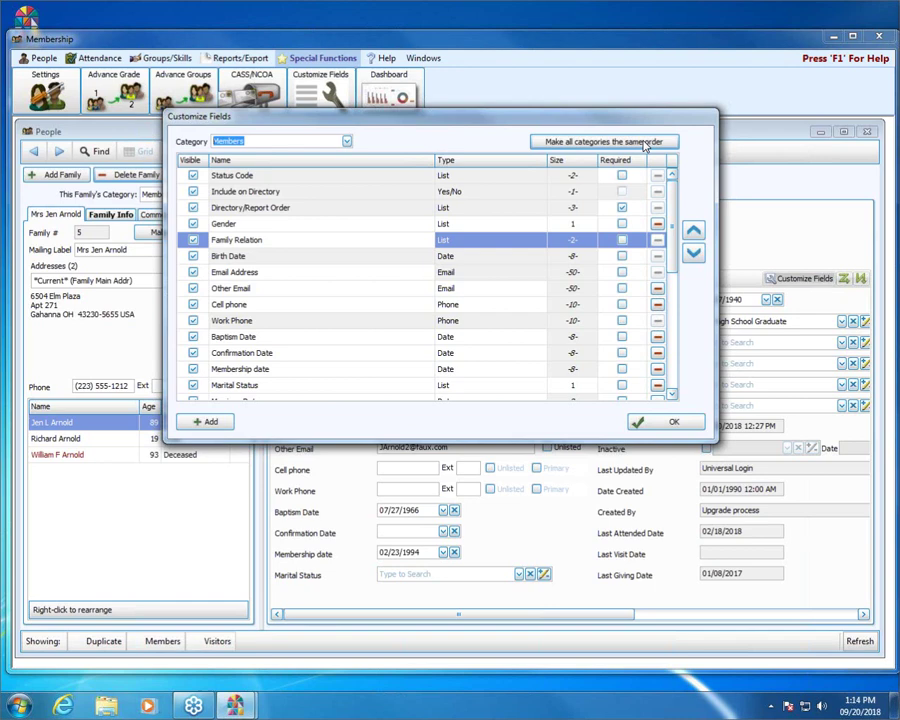
click(674, 425)
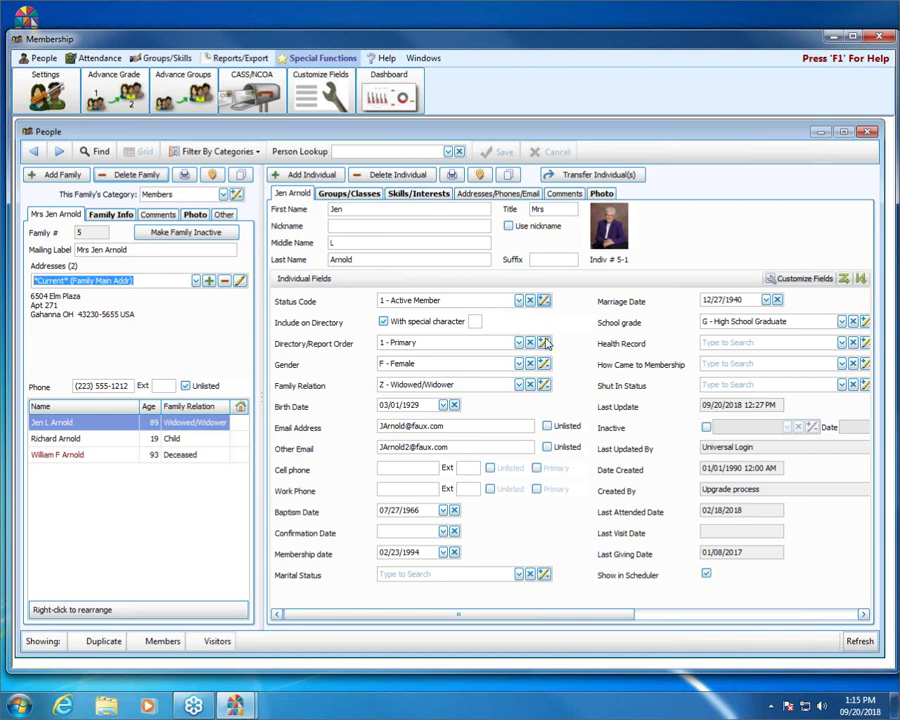
Add a status code 7 with the description "Constituent" to the Status Code list.
click(543, 301)
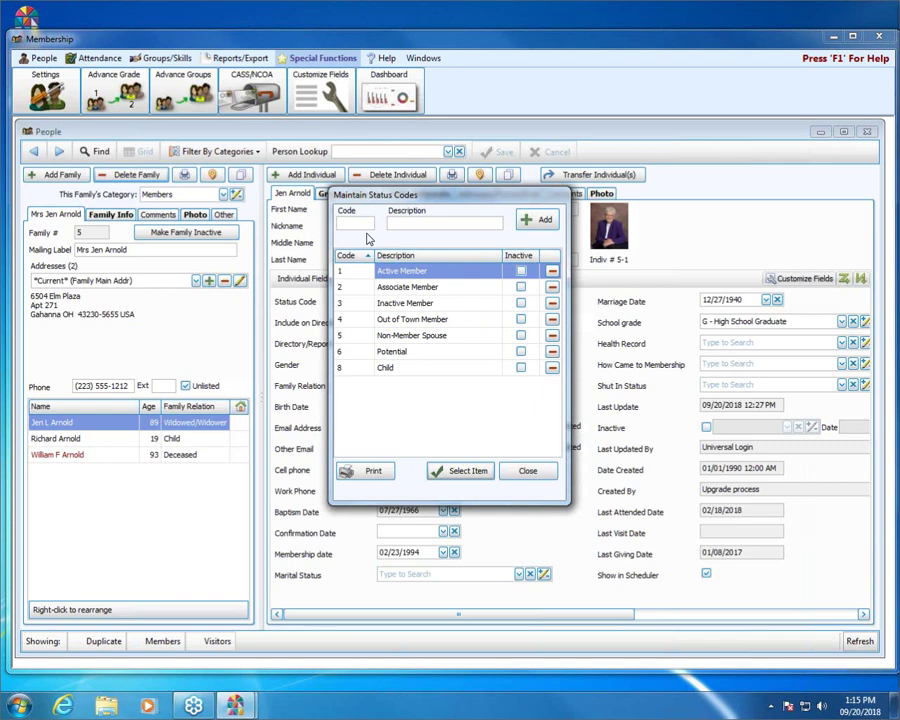
text(7)
key(Tab)
text(Conb)
key(BackSpace)
text(stituent)
click(532, 220)
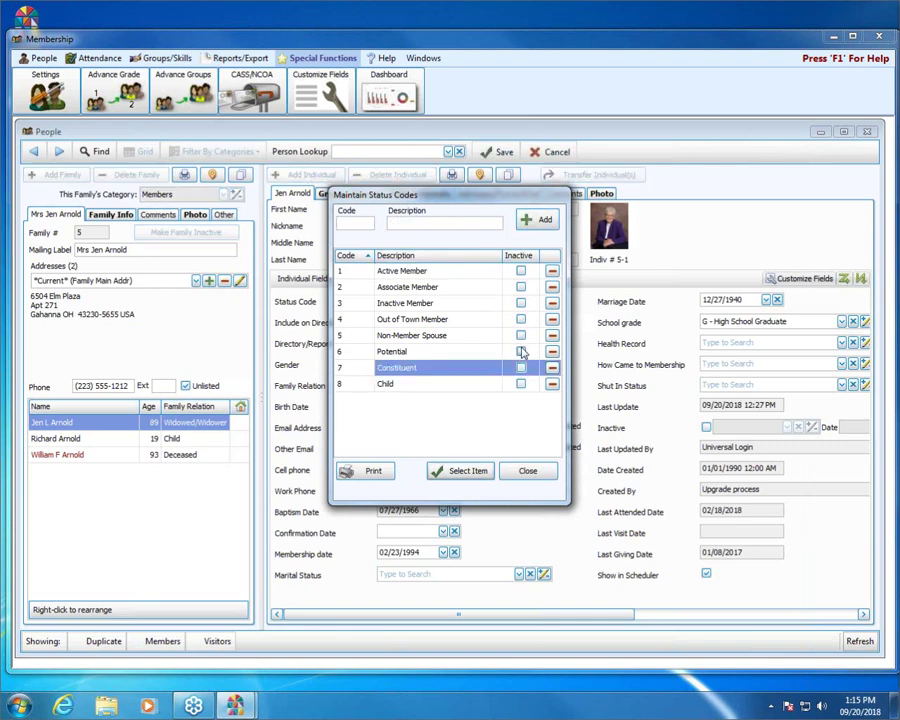
Mark the Associate Member status code inactive, reverse that change, and close the status codes list.
click(520, 288)
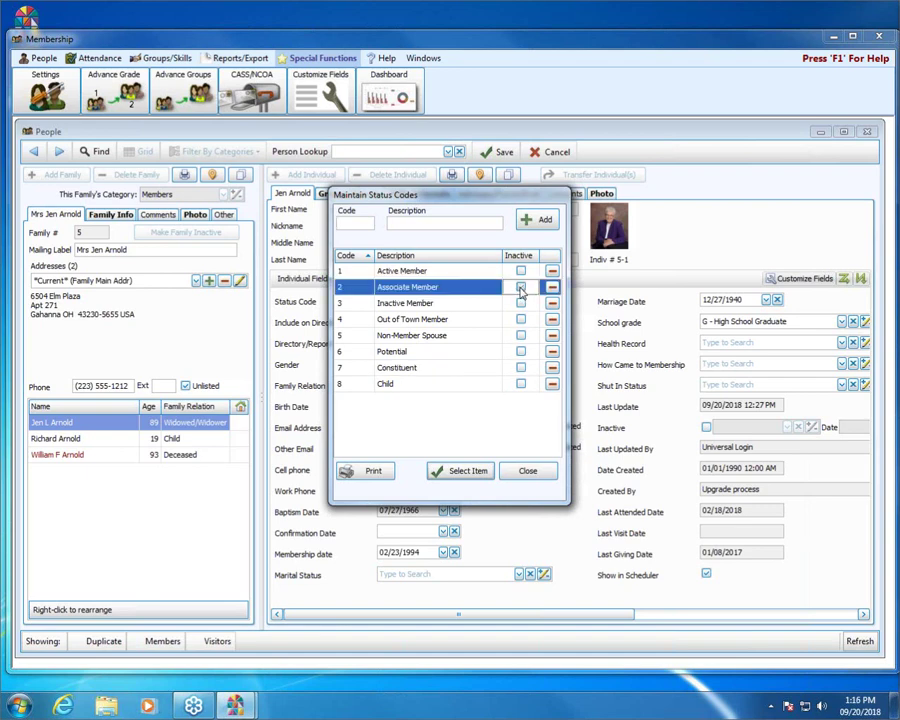
click(520, 288)
click(443, 271)
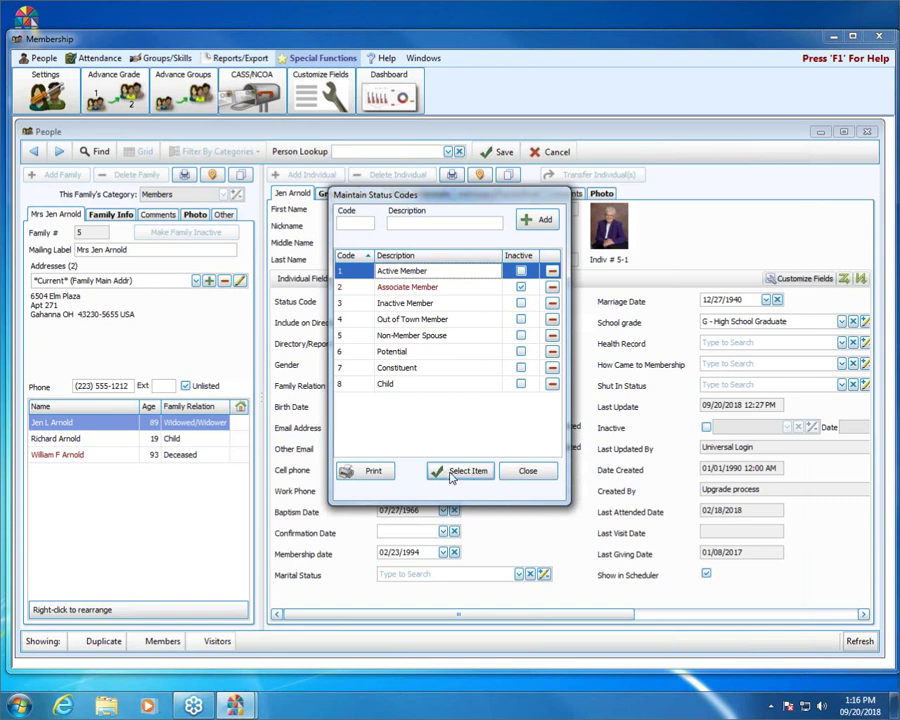
click(520, 288)
click(530, 471)
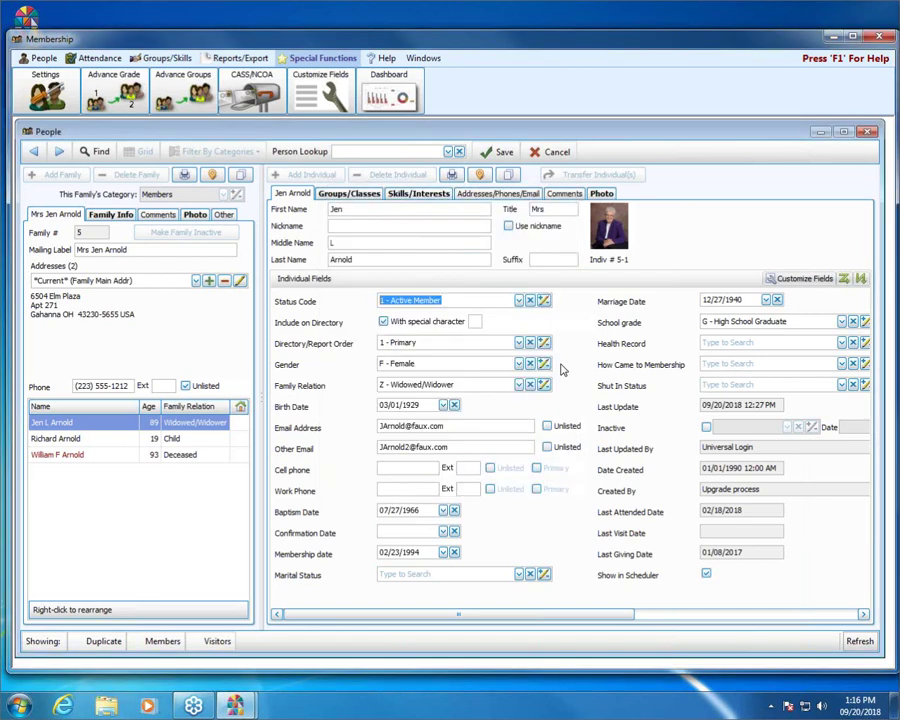
Review the Family Relation codes and close the list without selecting one.
click(544, 385)
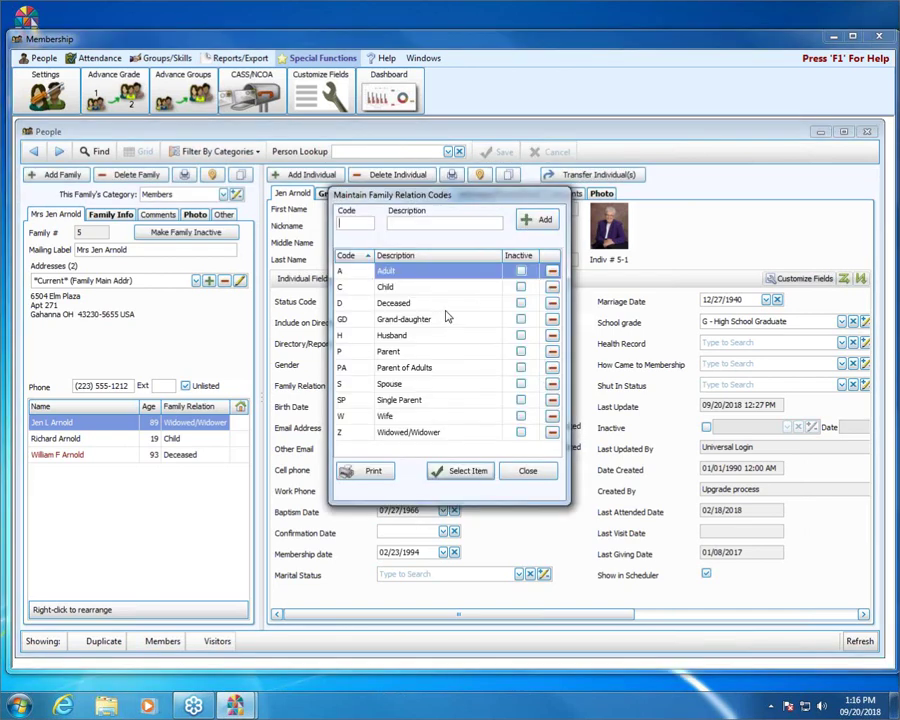
click(526, 471)
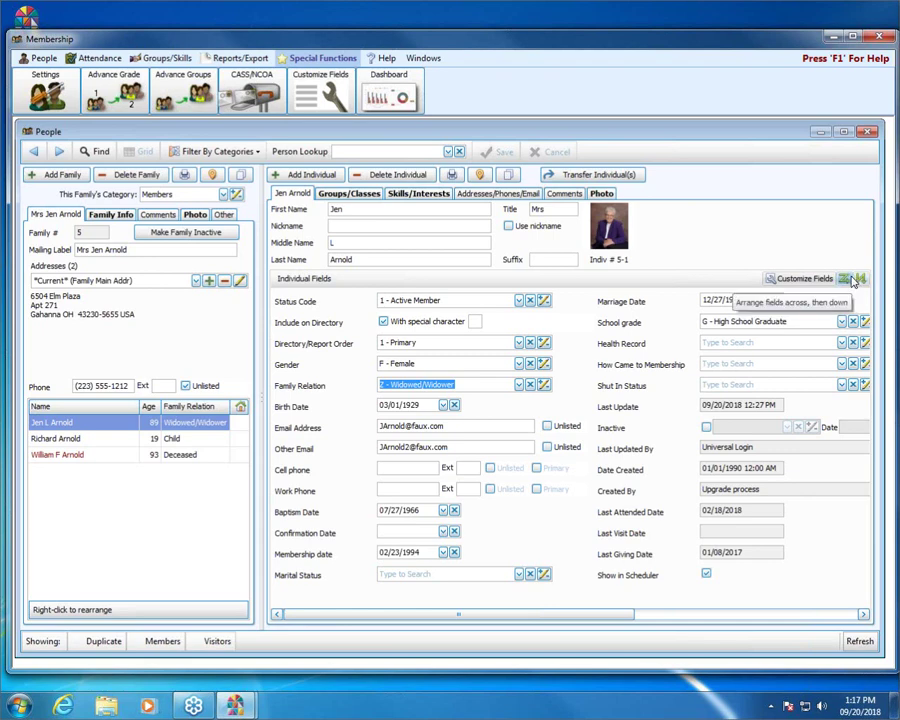
Try arranging the individual fields across then down, and return to the previous arrangement.
click(846, 280)
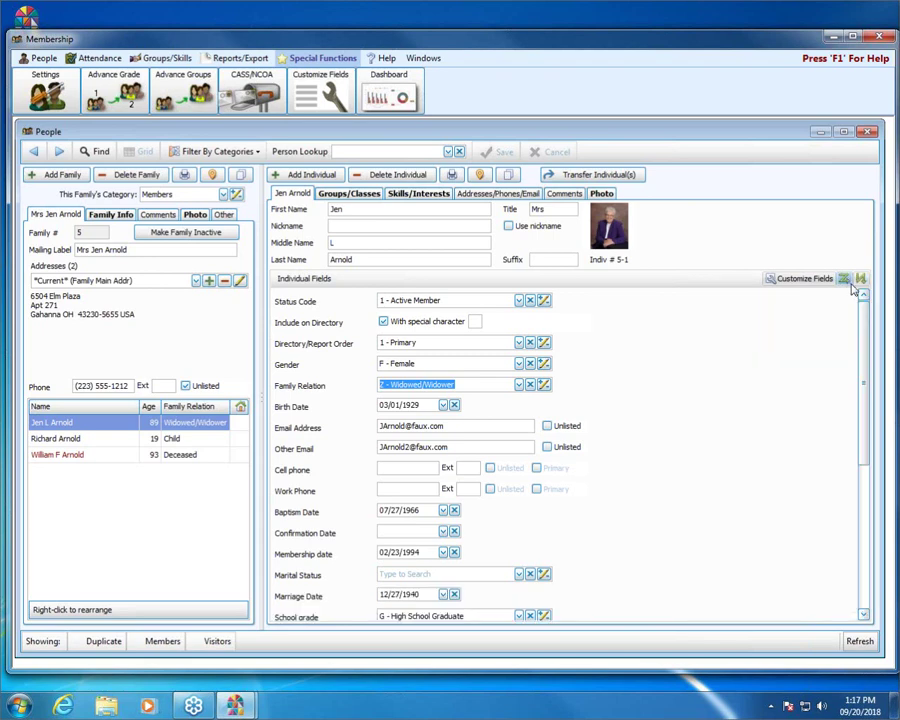
mouse_move(865, 312)
mouse_down()
mouse_move(864, 460)
mouse_move(870, 308)
mouse_up()
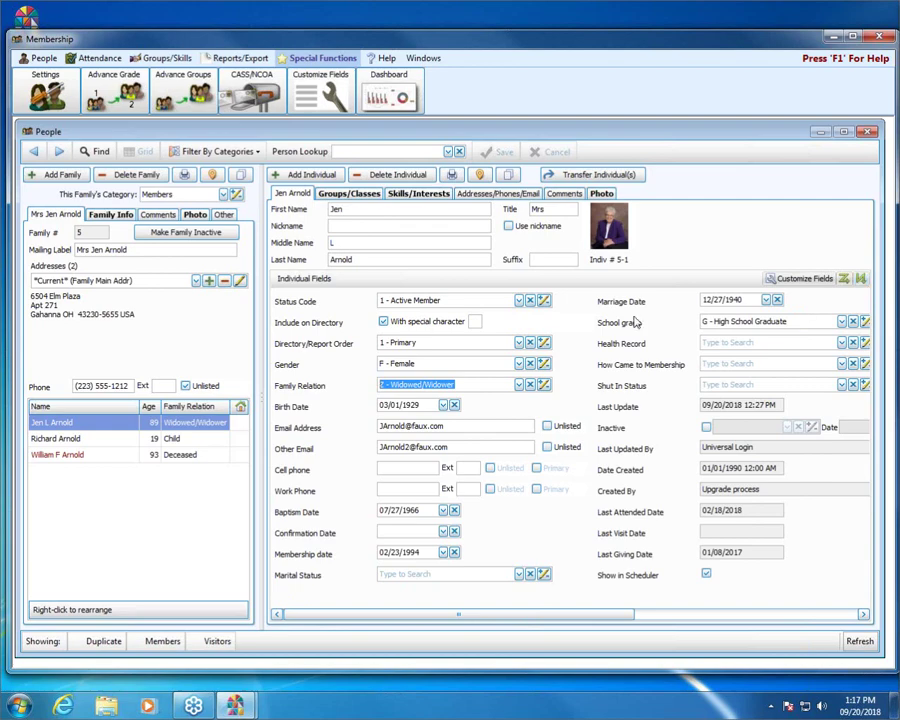
drag(527, 619, 333, 615)
Move the Email Address field above Birth Date in the Members field list, and return it to below Birth Date.
click(790, 280)
click(693, 230)
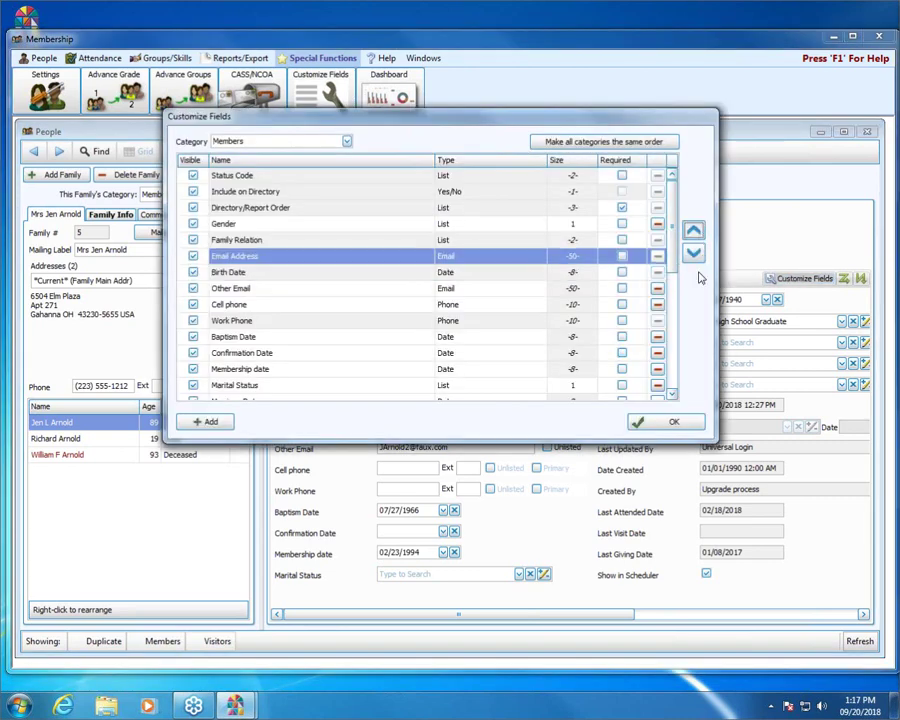
click(694, 254)
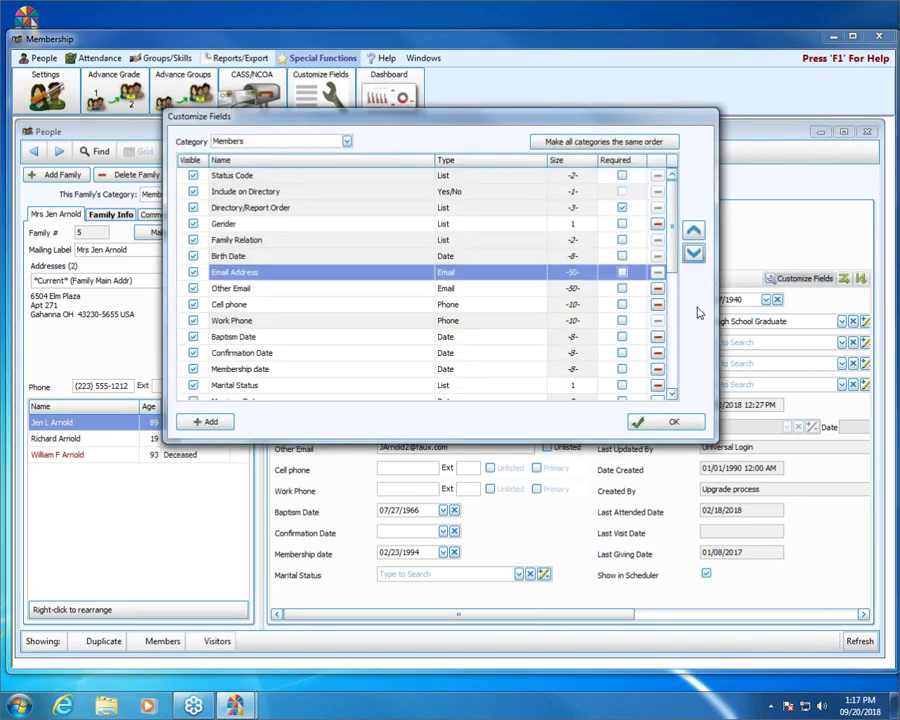
click(696, 424)
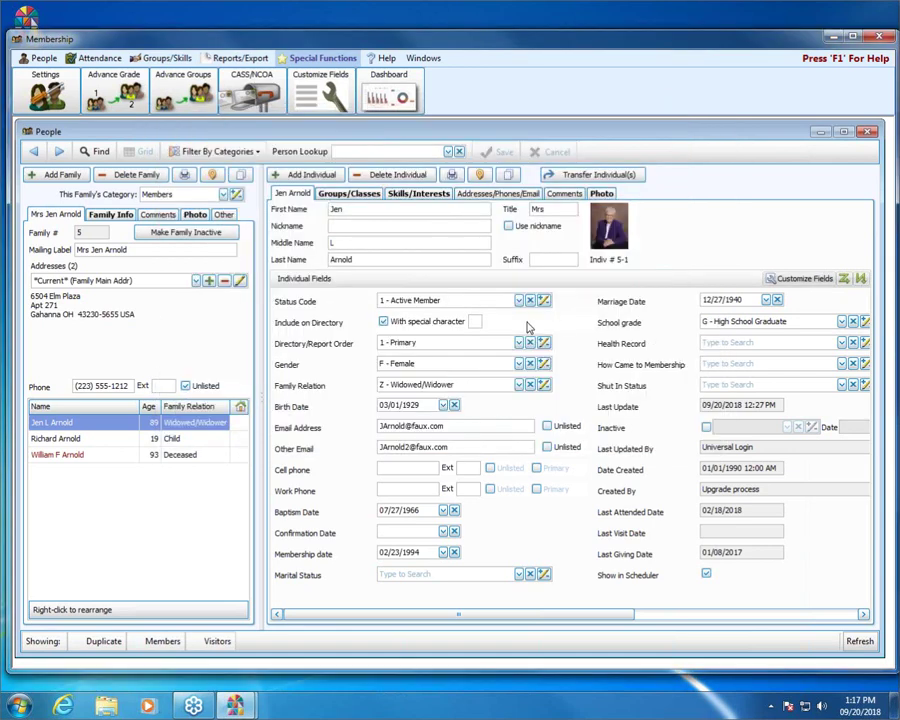
Customize the layout to place Family Relation above Gender and Marital Status and Marriage Date above Birth Date, and cancel the pending record edit.
click(452, 328)
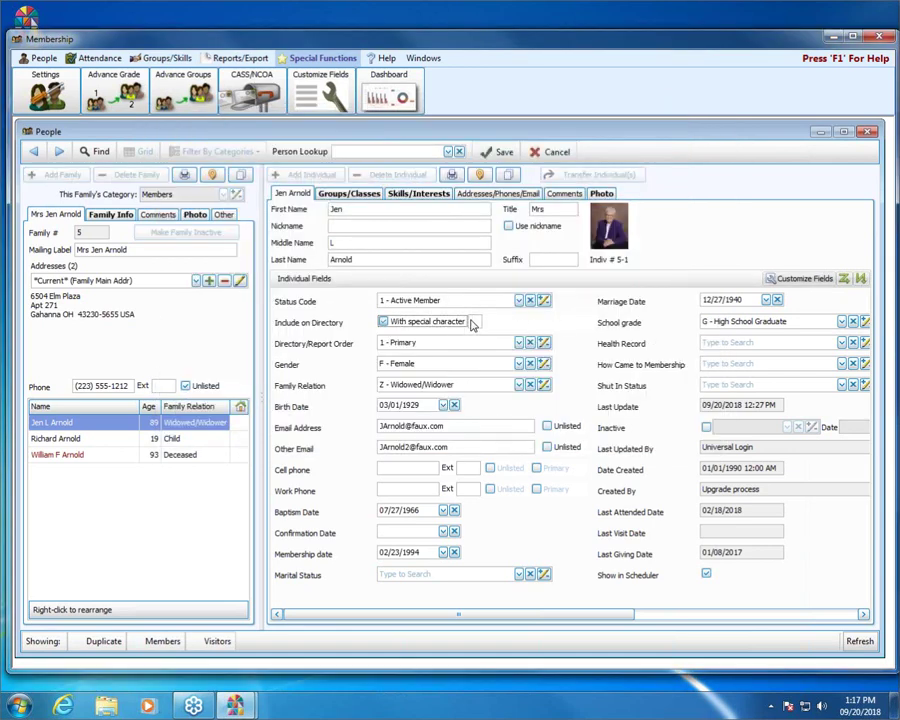
right_click(597, 301)
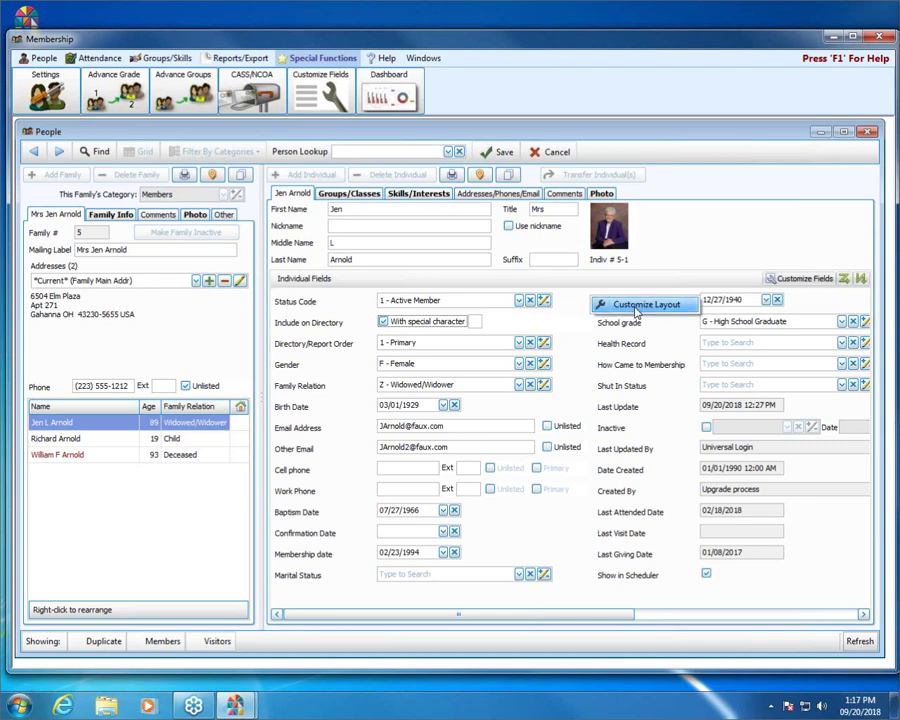
click(640, 305)
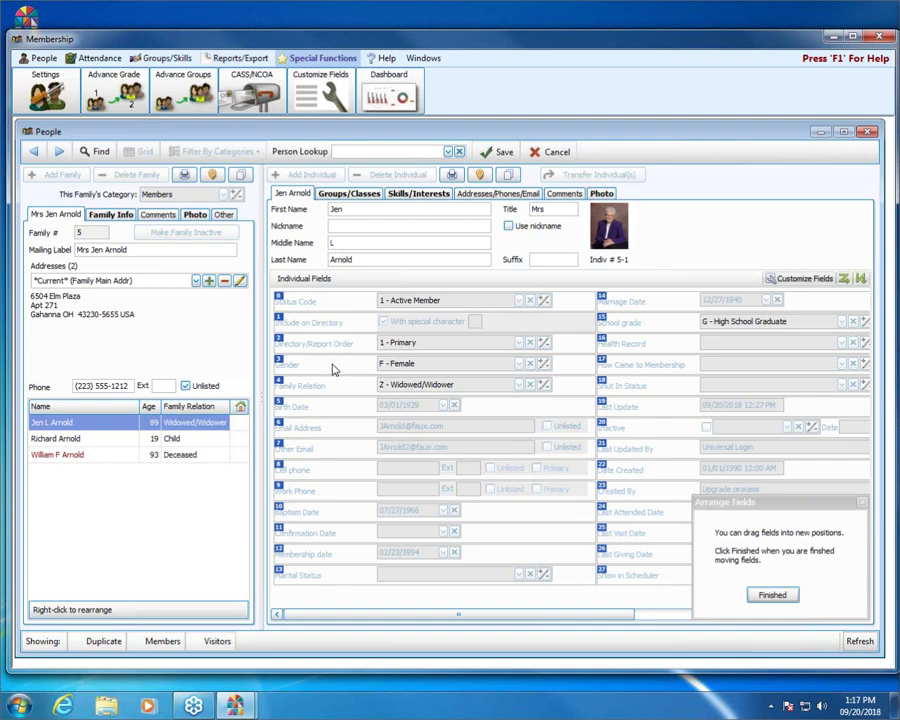
mouse_move(333, 369)
mouse_down()
mouse_move(332, 396)
mouse_move(331, 362)
mouse_move(330, 372)
mouse_up()
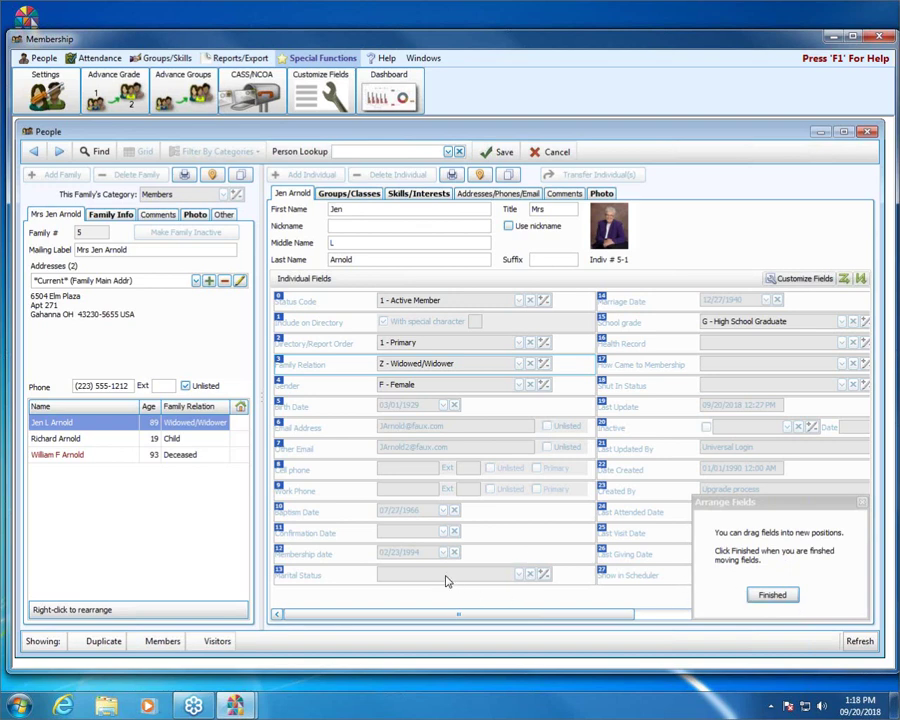
drag(446, 579, 425, 411)
drag(628, 300, 380, 430)
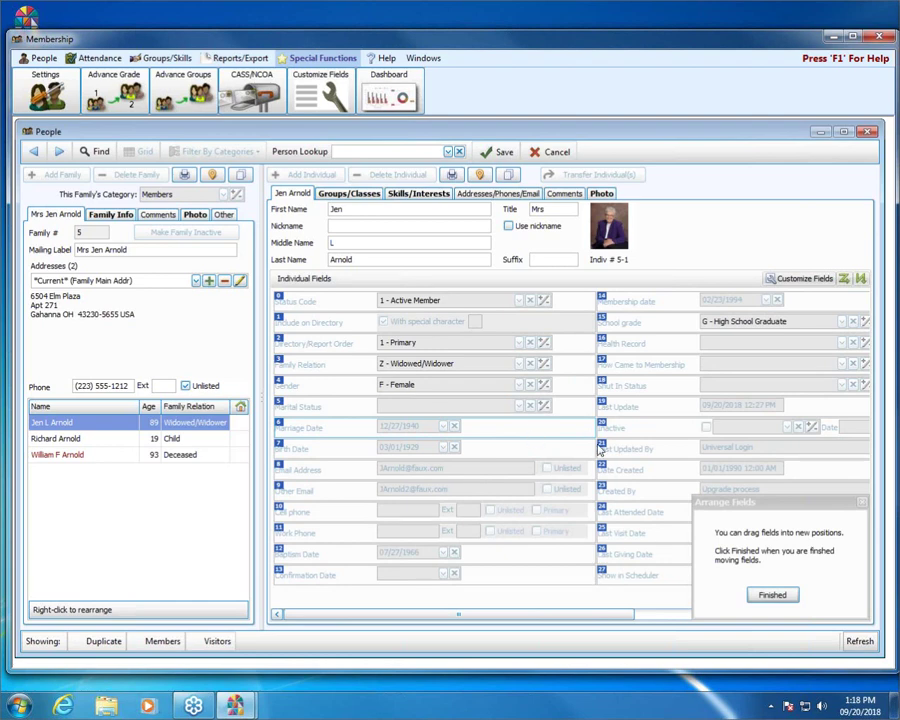
click(771, 596)
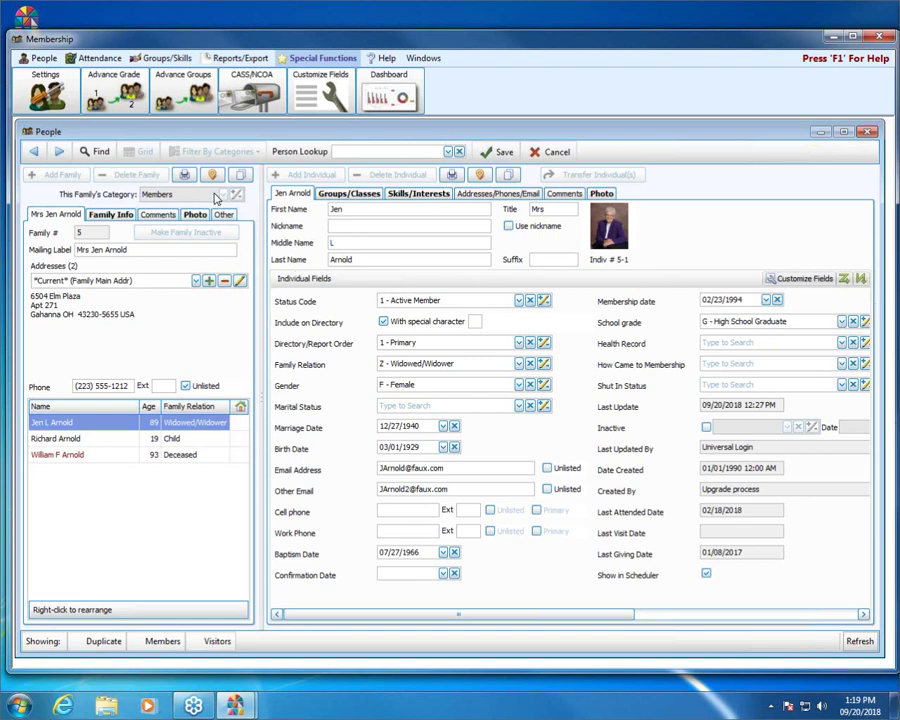
click(552, 152)
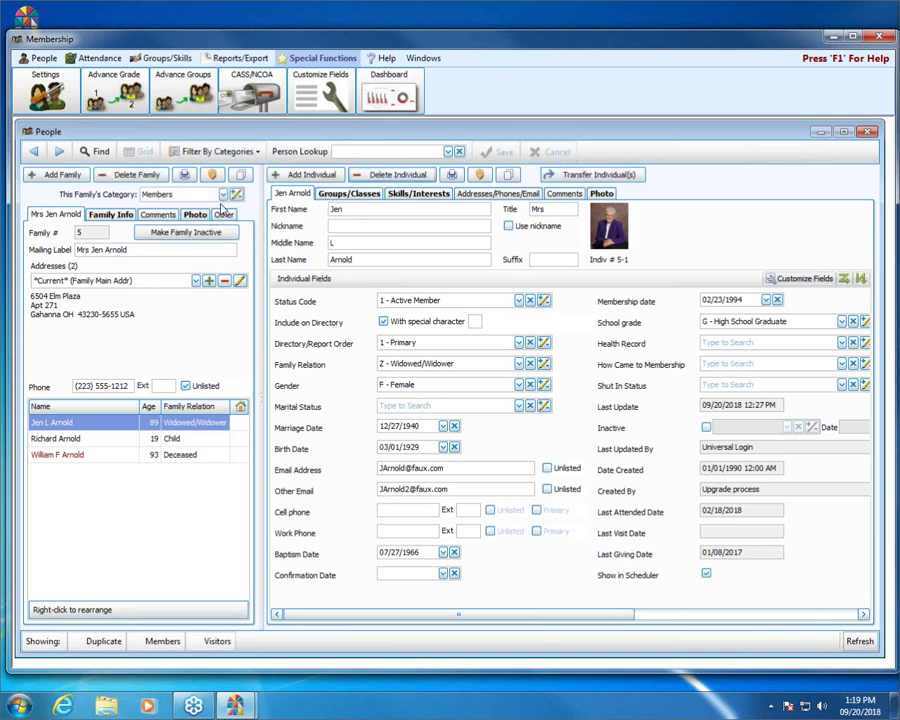
Try the individual fields in a single vertically scrolling column, and return to the multi-column arrangement.
click(237, 196)
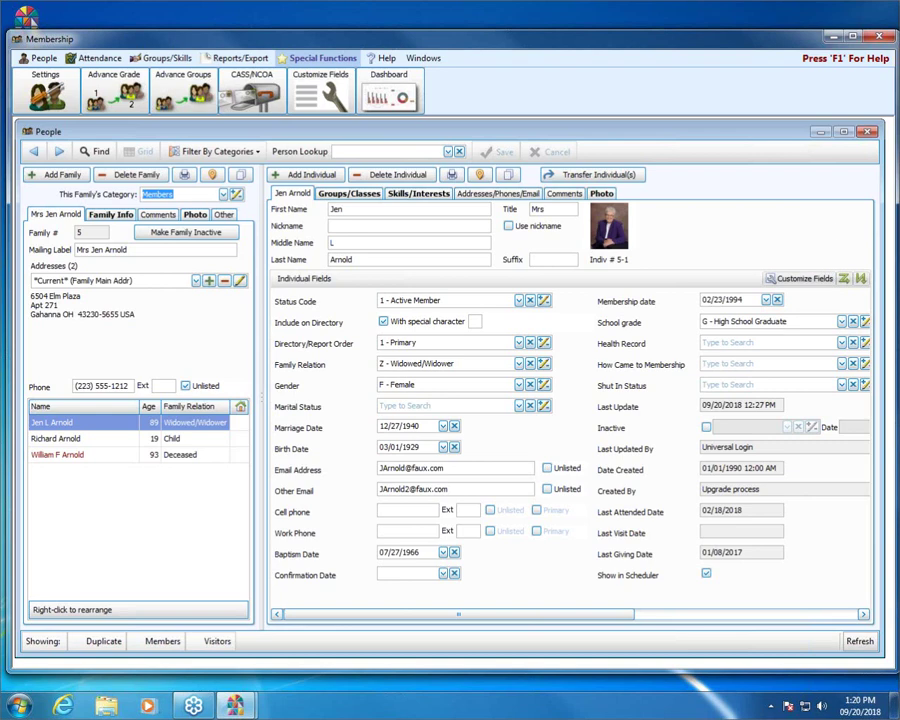
click(845, 279)
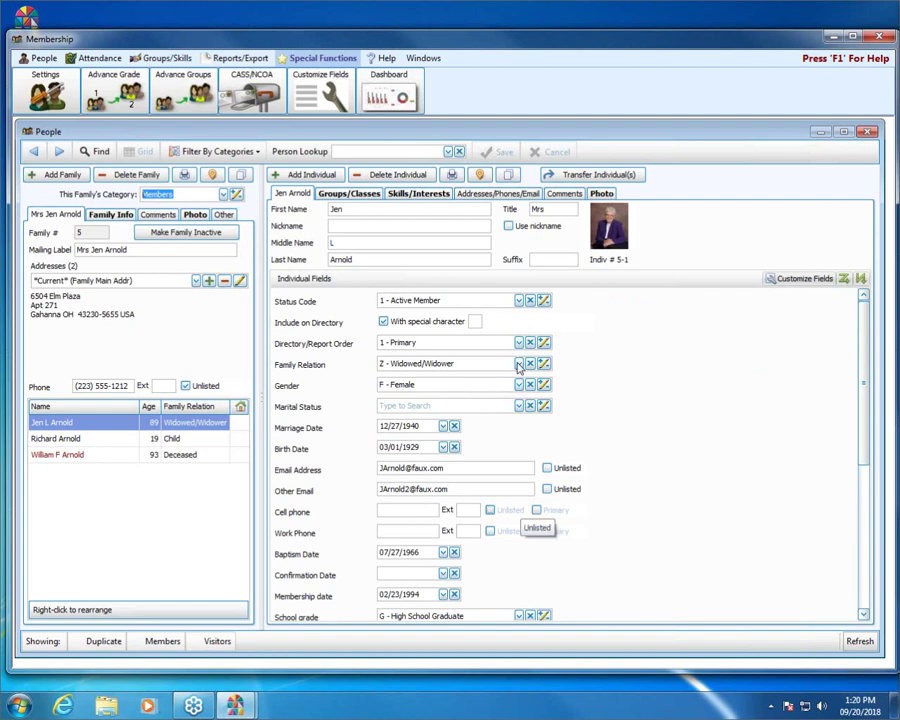
click(845, 281)
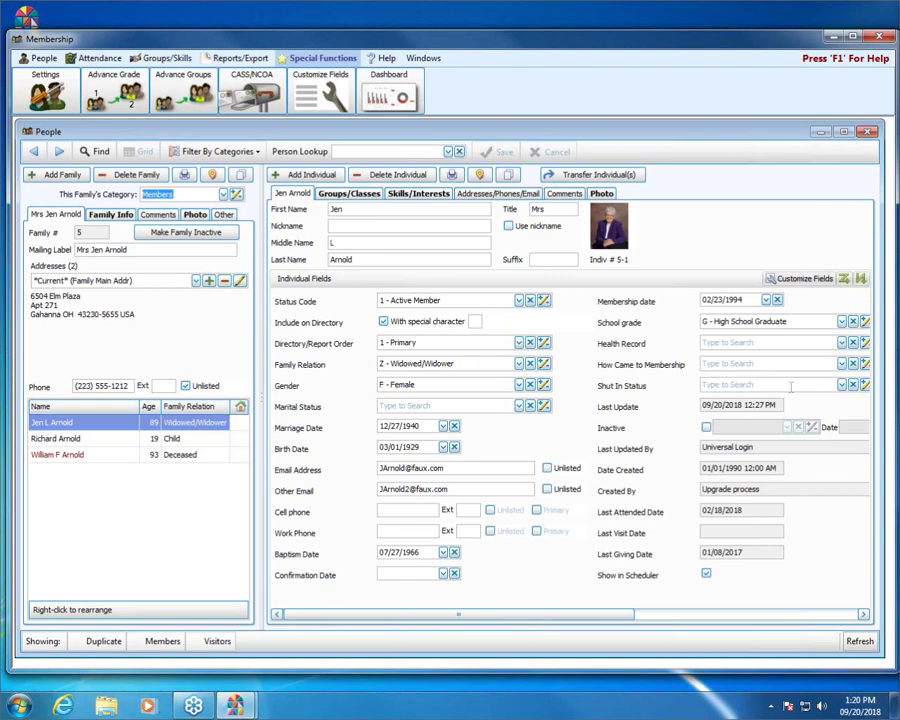
Move the Giver # field up in the Members field order so it sits directly below Family Relation.
drag(602, 615, 892, 614)
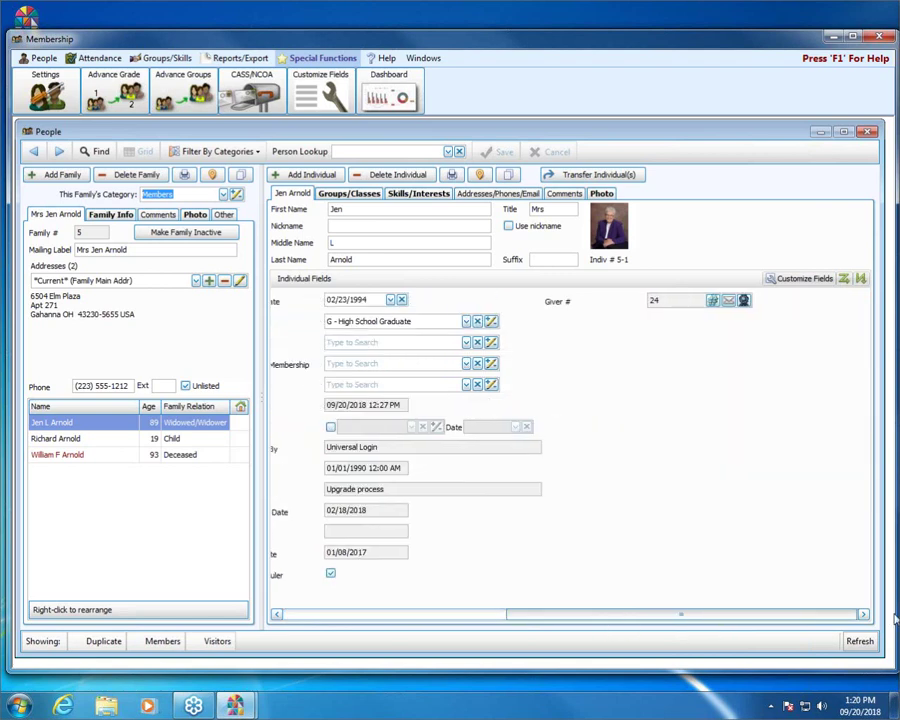
drag(754, 614, 323, 621)
drag(548, 637, 763, 634)
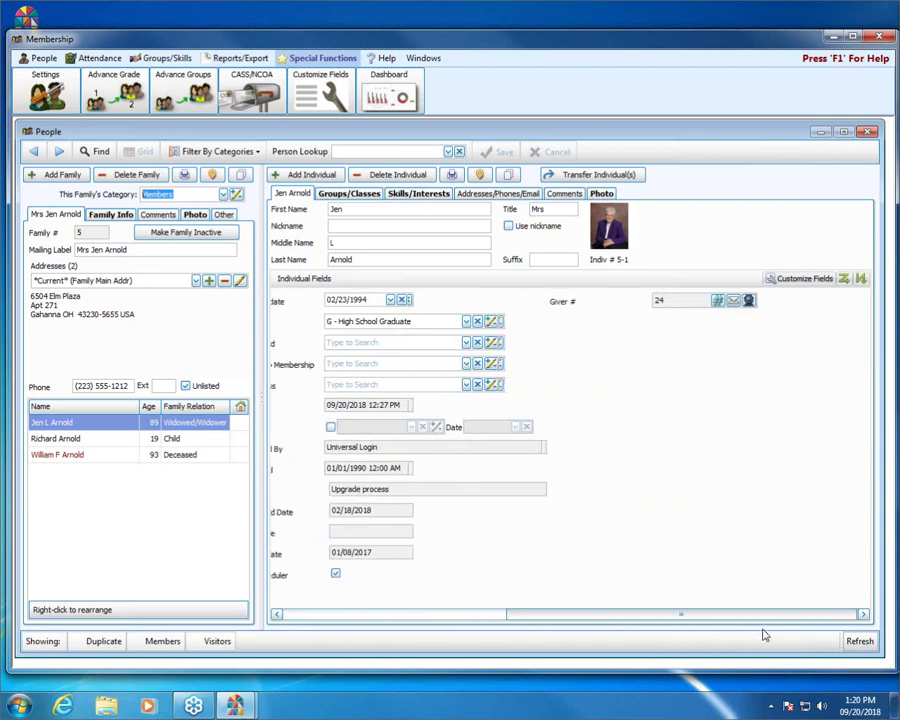
click(778, 279)
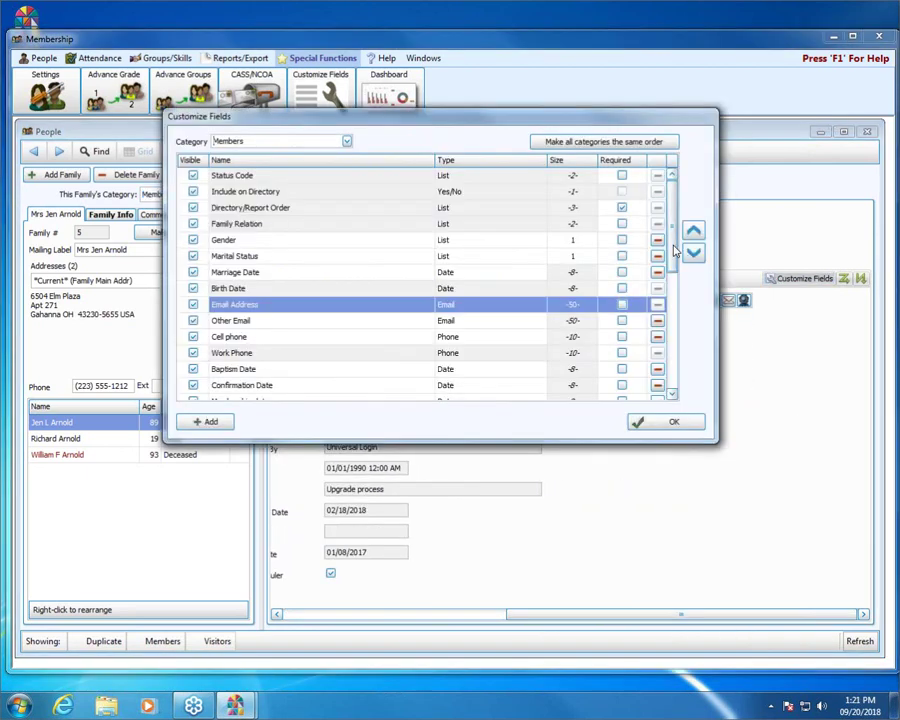
drag(672, 224, 679, 374)
click(390, 367)
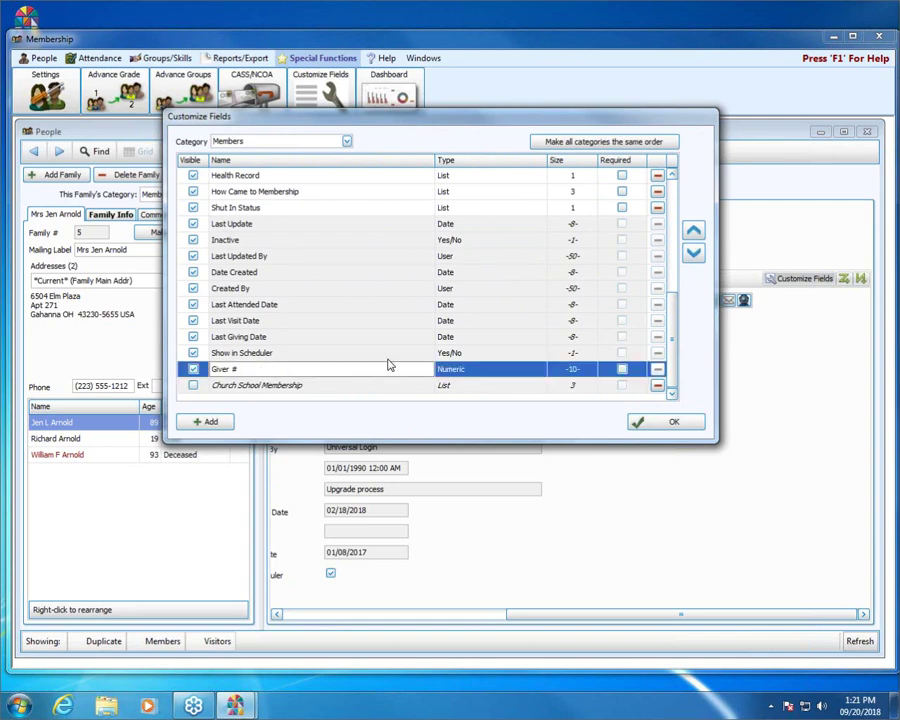
click(693, 231)
click(693, 231)
click(693, 231)
click(693, 231)
click(693, 231)
click(693, 231)
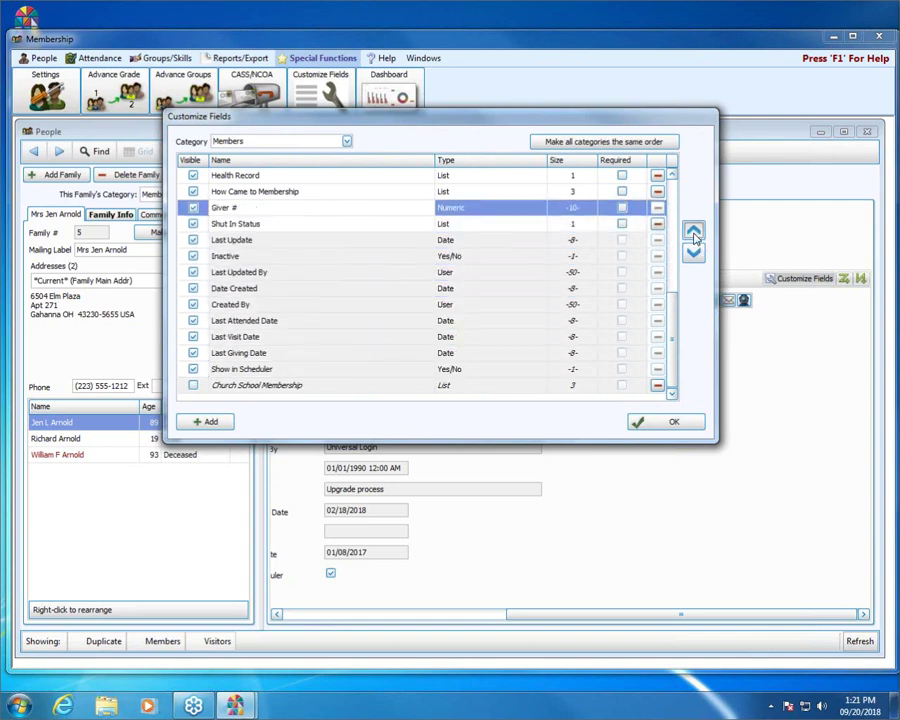
click(693, 231)
click(693, 231)
click(693, 231)
drag(674, 317, 698, 231)
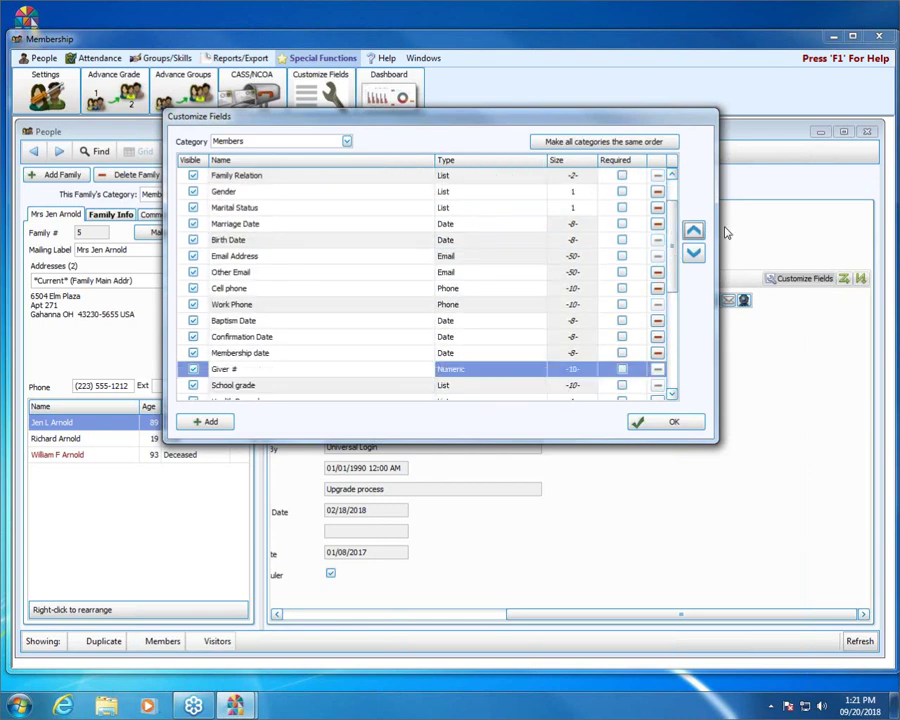
click(694, 231)
click(694, 231)
click(694, 231)
click(694, 231)
click(699, 232)
click(699, 232)
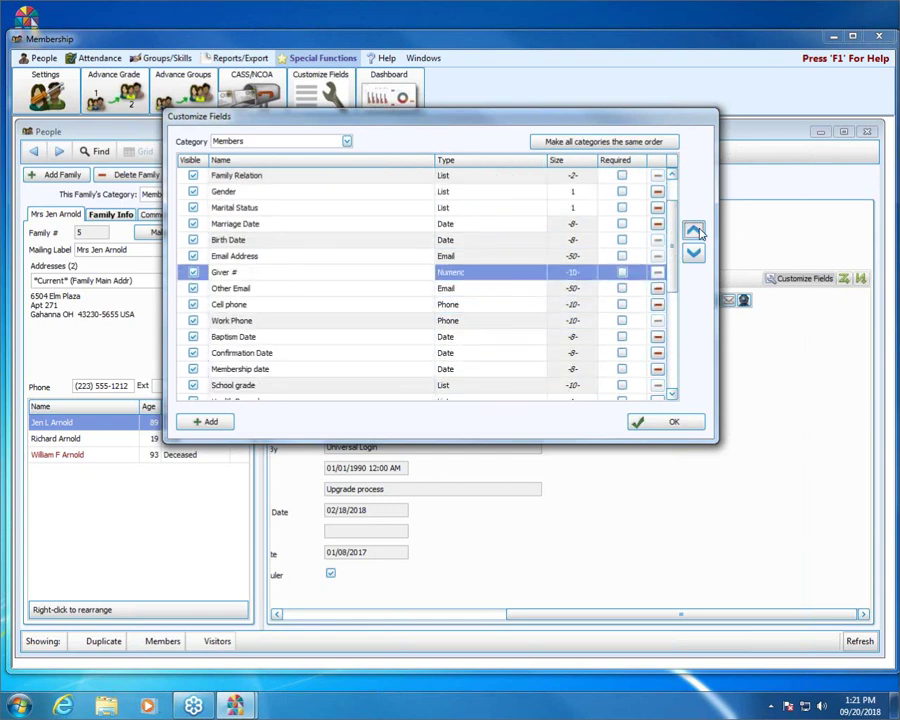
click(694, 231)
click(694, 231)
click(694, 231)
click(694, 231)
click(694, 231)
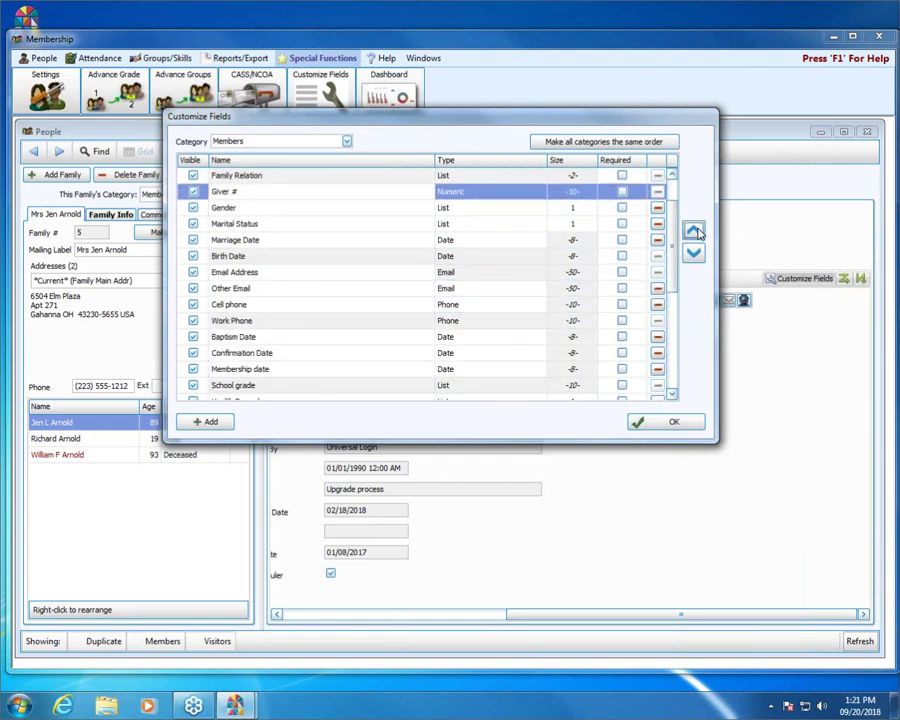
click(690, 430)
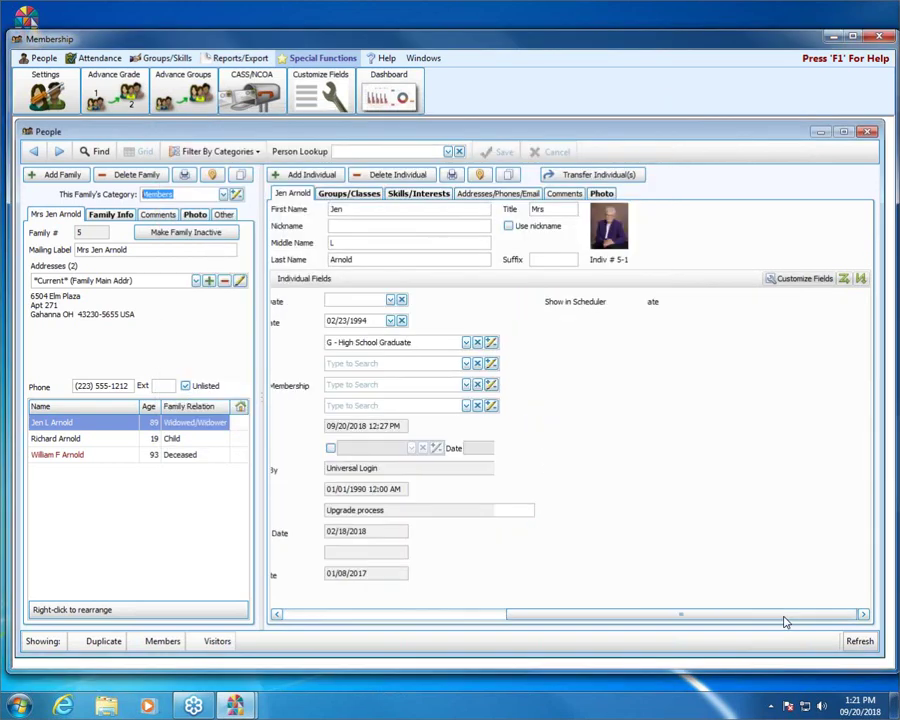
drag(540, 614, 210, 604)
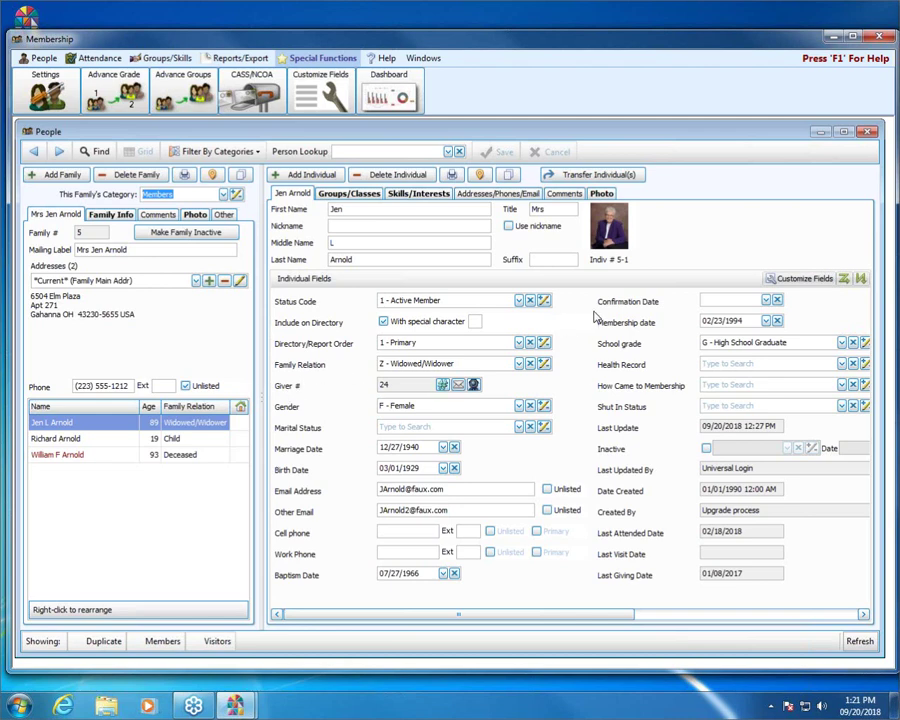
Customize the layout to place Membership date directly below Status Code, and finish arranging the fields.
right_click(599, 314)
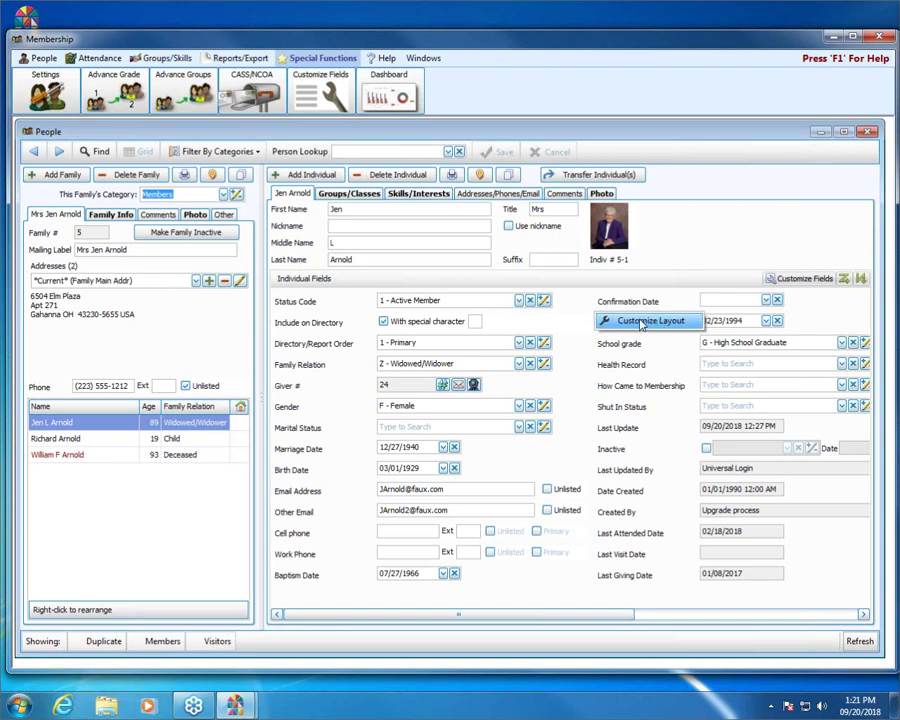
click(642, 321)
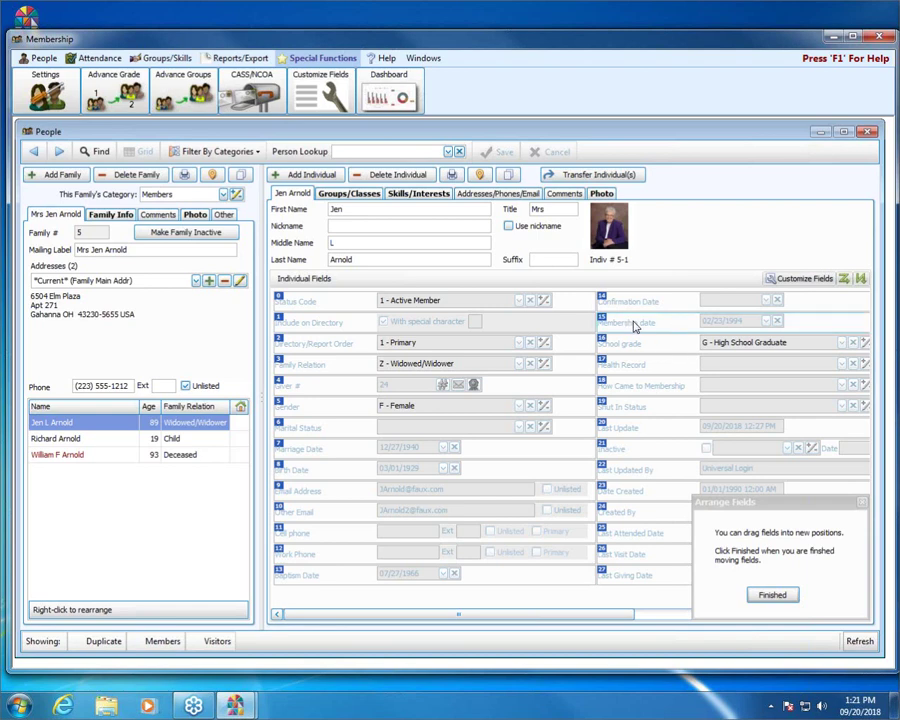
drag(635, 324, 300, 328)
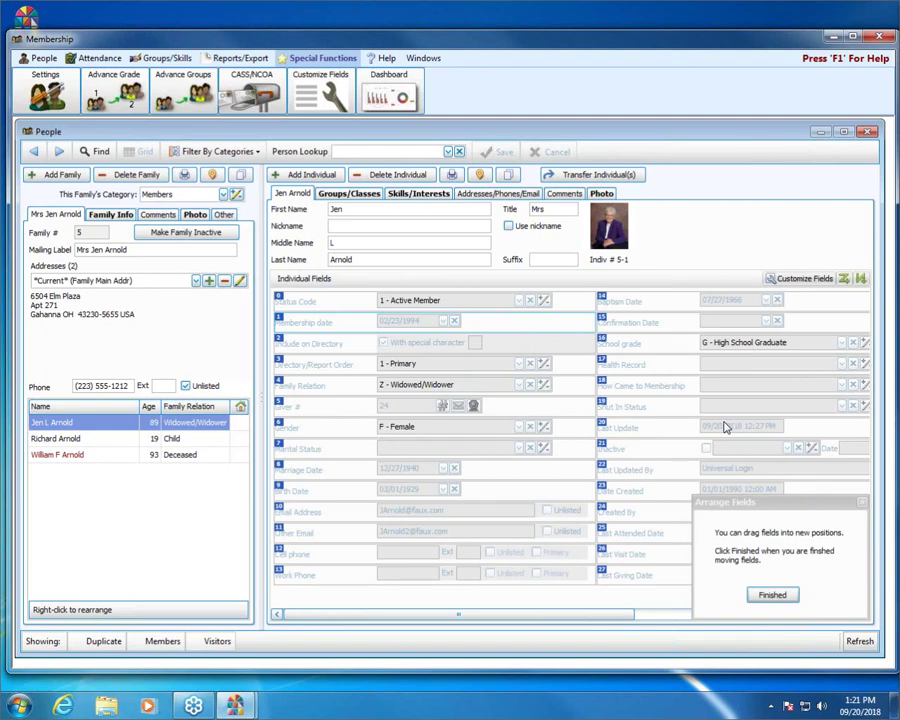
click(772, 596)
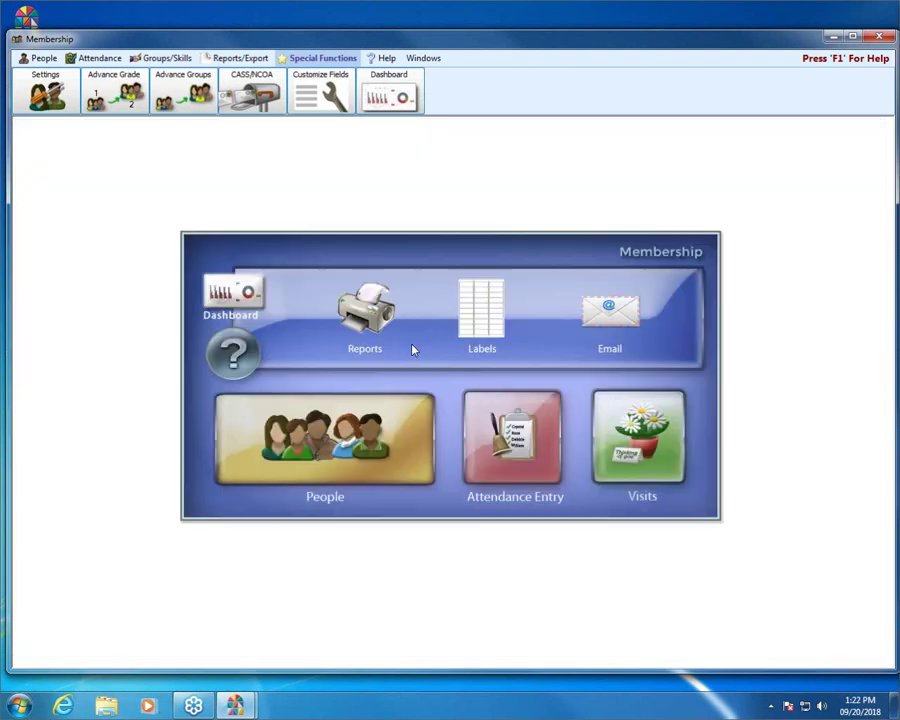
Close and reopen the people records, and examine all the individual fields shown for the first Visitors family.
click(868, 131)
click(287, 450)
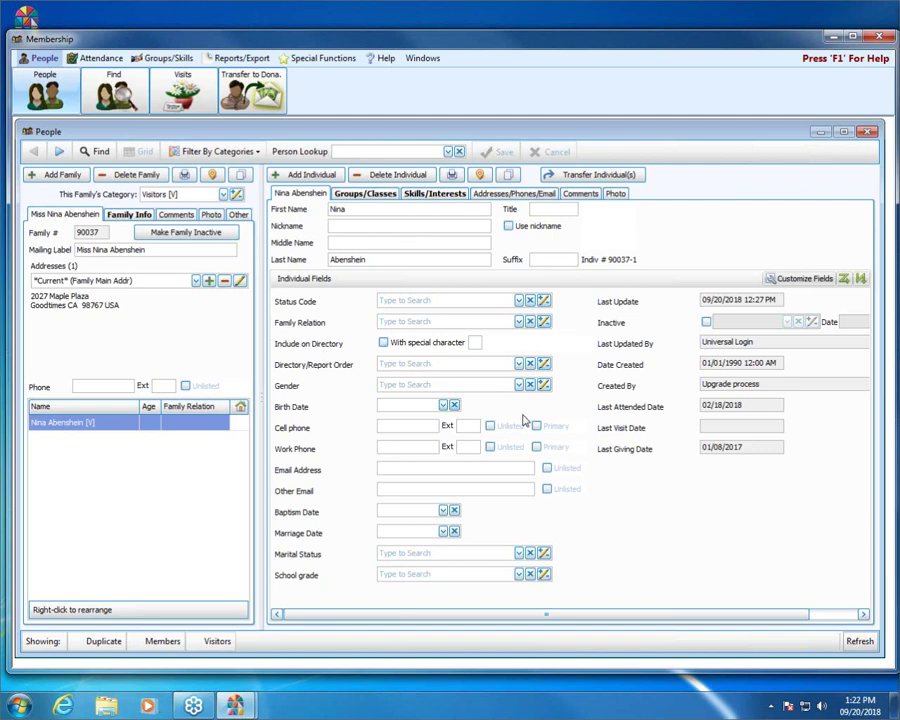
drag(504, 615, 806, 621)
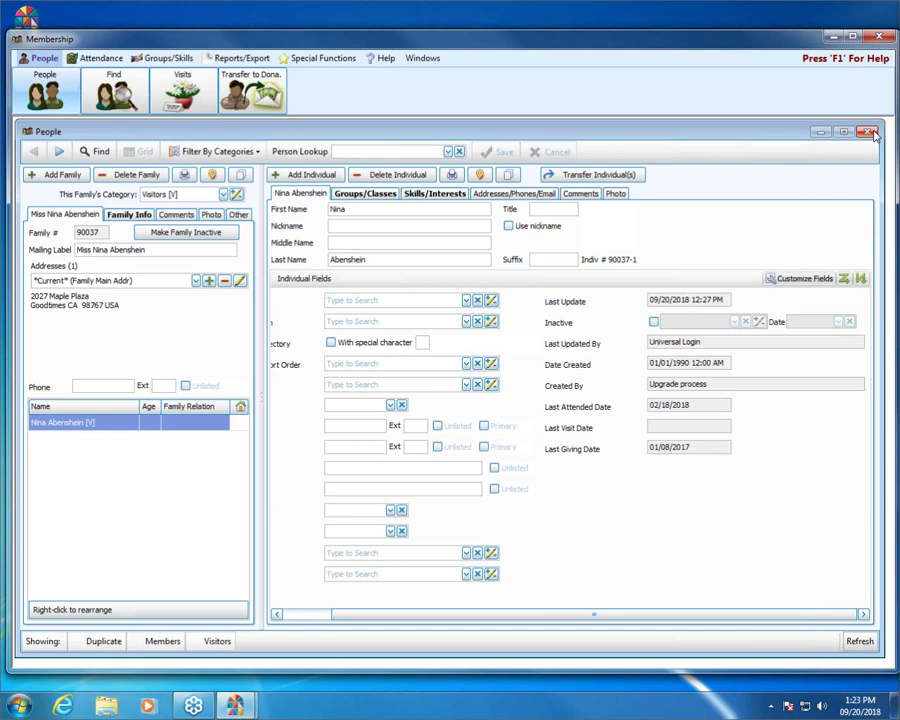
drag(700, 614, 515, 618)
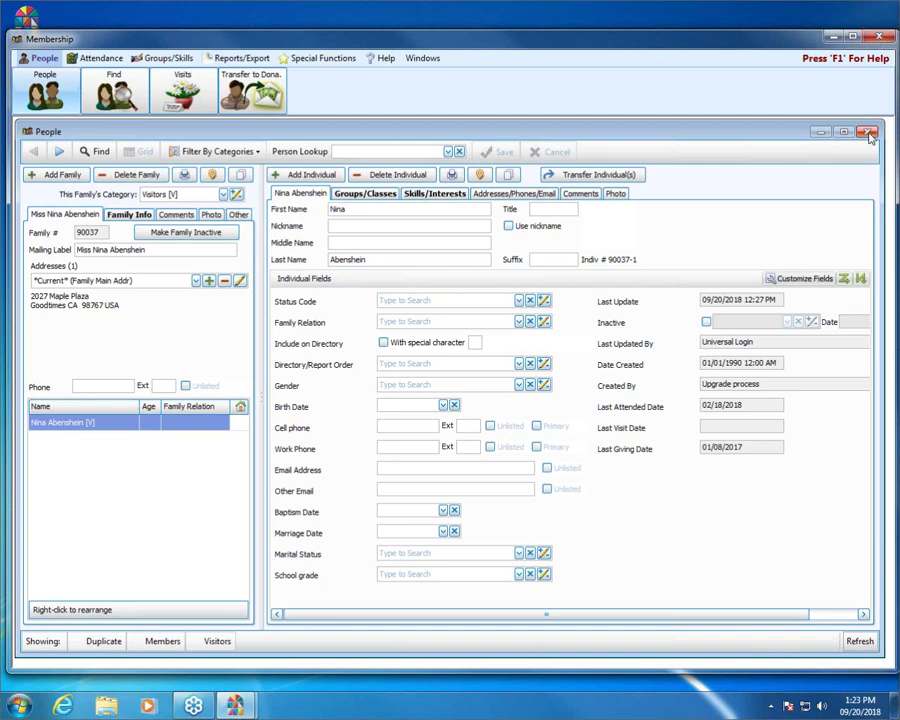
Close the people records and the Membership module, and relaunch Membership from the main program window.
click(867, 131)
click(878, 37)
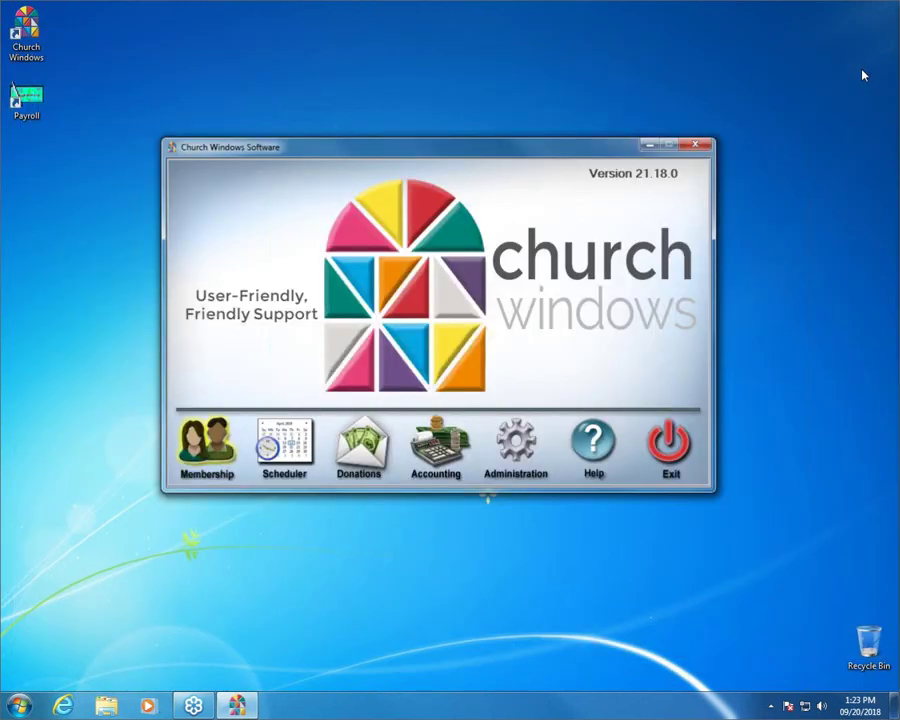
click(201, 461)
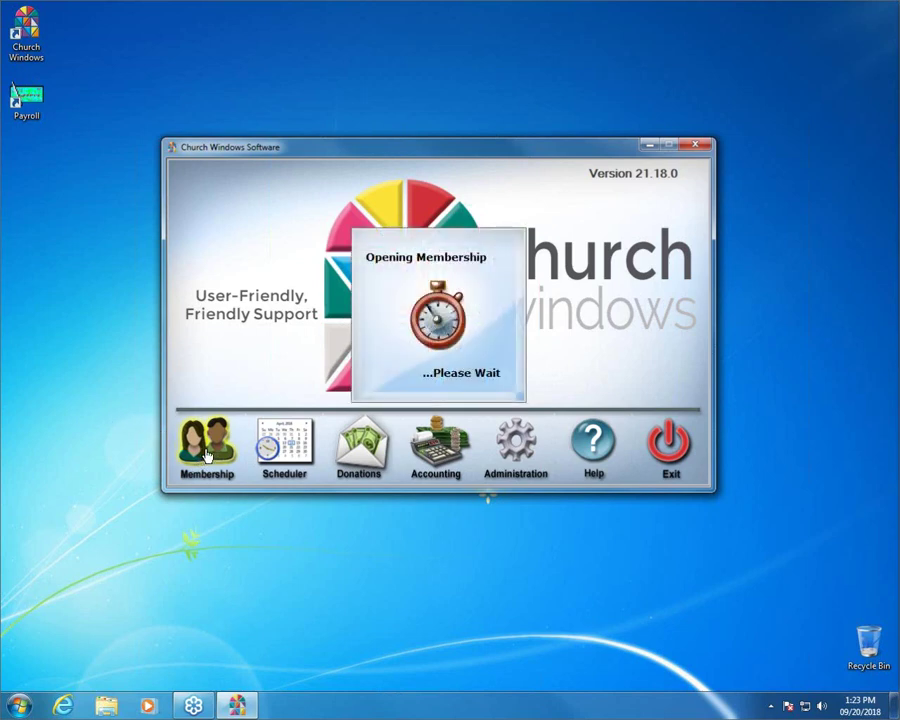